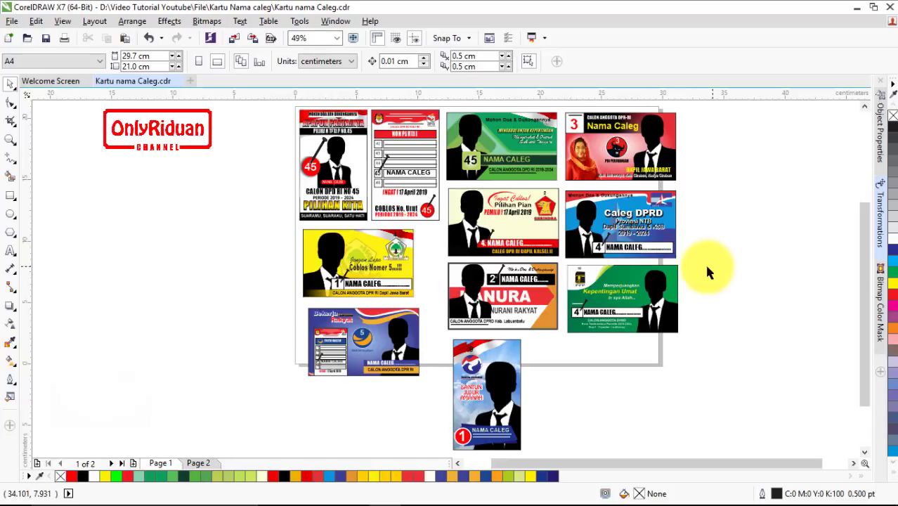
# Step: View the numbered party logos on Page 2, return to Page 1 and select the blue-sky portrait card
pyautogui.click(198, 463)
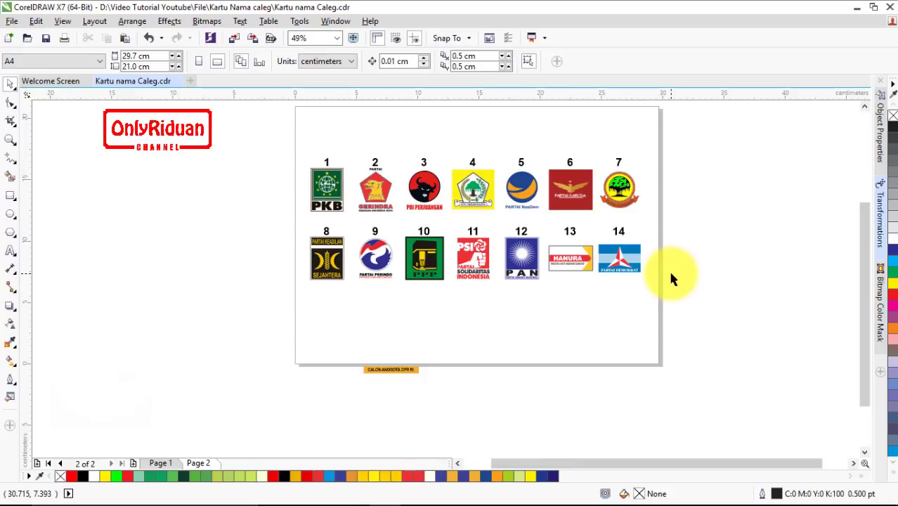
pyautogui.click(163, 462)
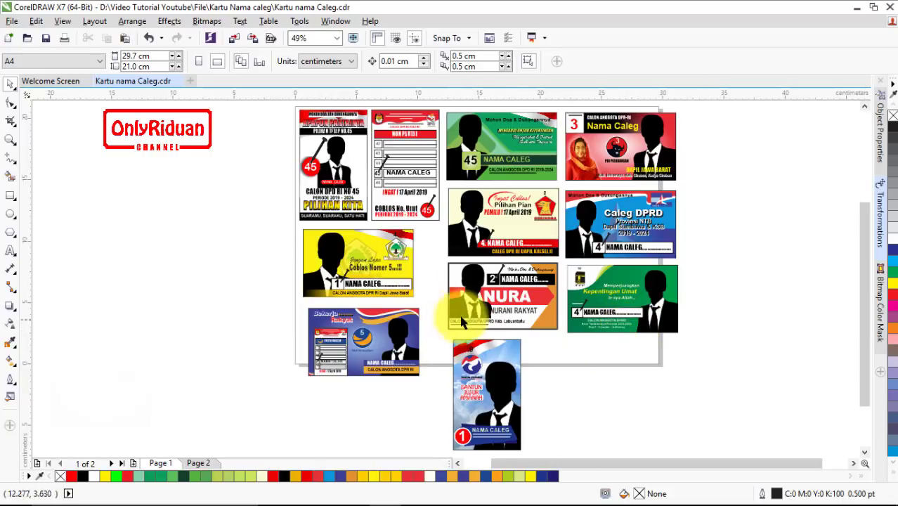
pyautogui.click(503, 379)
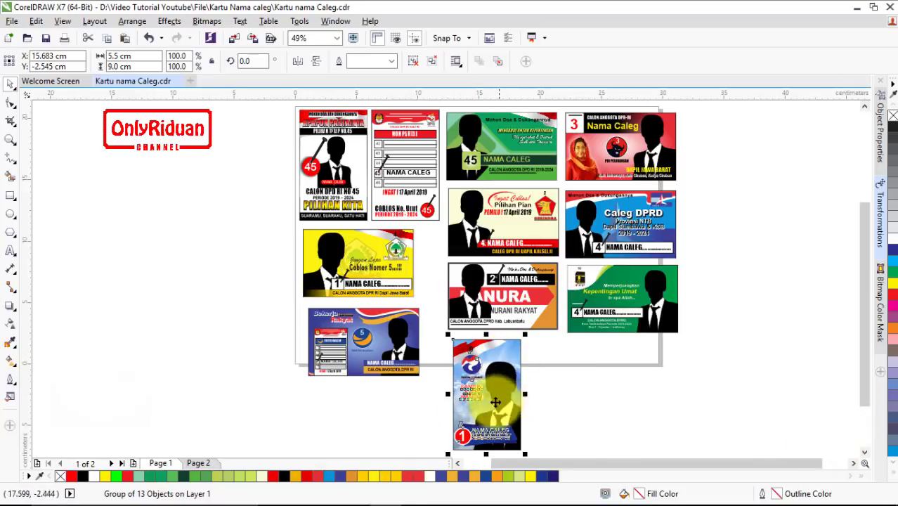
# Step: Try moving the silhouette off the cream Gerindra card to the empty area outside the page, and undo the move
pyautogui.click(469, 294)
pyautogui.click(473, 221)
pyautogui.moveTo(472, 218); pyautogui.dragTo(824, 216)
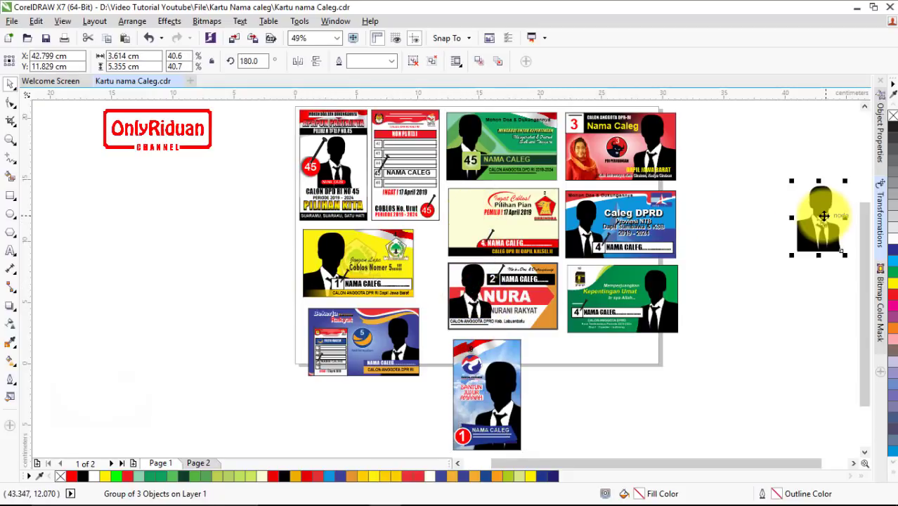
pyautogui.hotkey('ctrl', 'z')
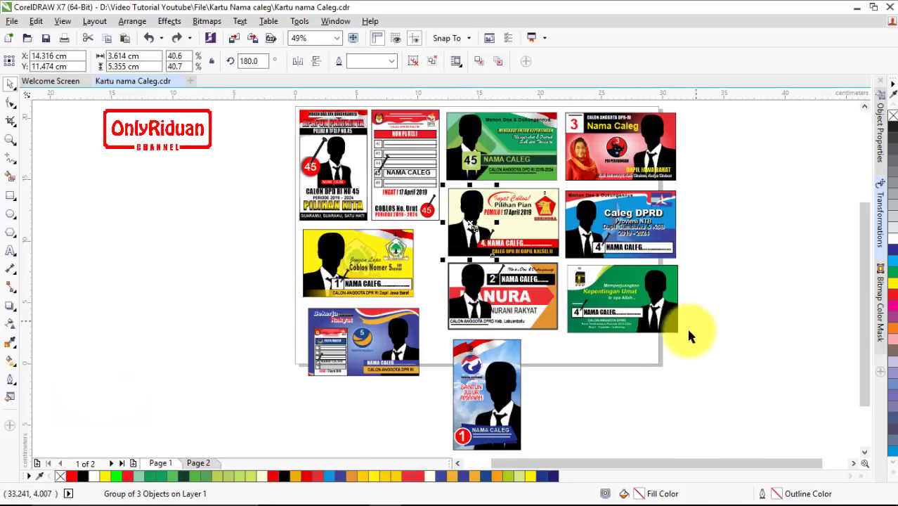
# Step: Ungroup the green PPP card into separate objects and clear the selection
pyautogui.click(673, 321)
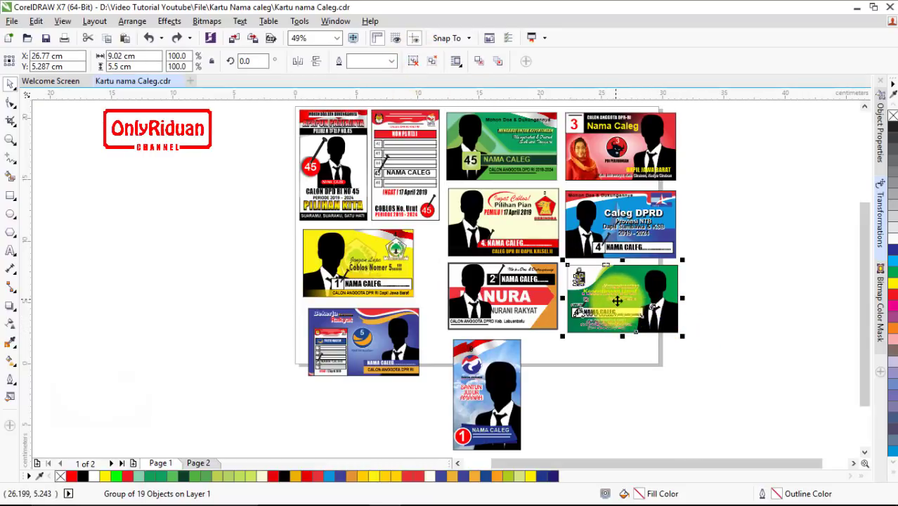
pyautogui.click(414, 61)
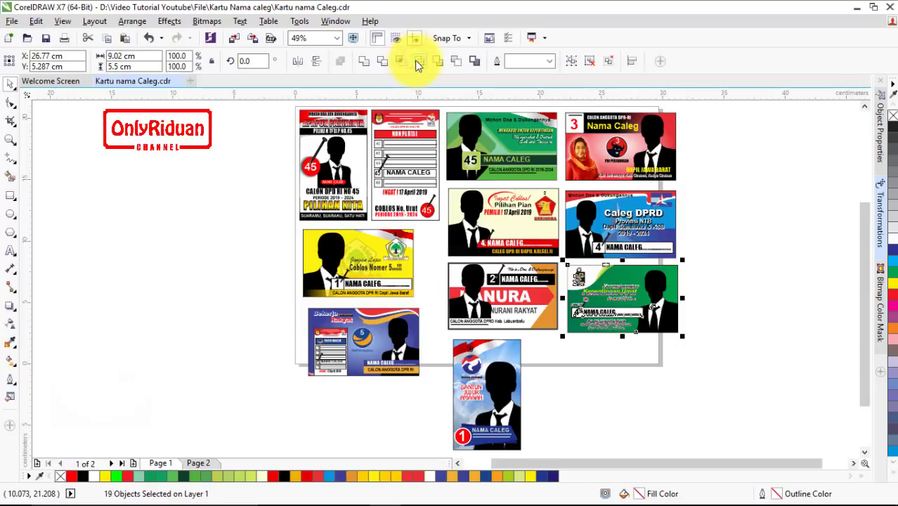
pyautogui.click(576, 387)
# Step: Ungroup the blue-sky portrait card below the page and clear the selection
pyautogui.click(499, 387)
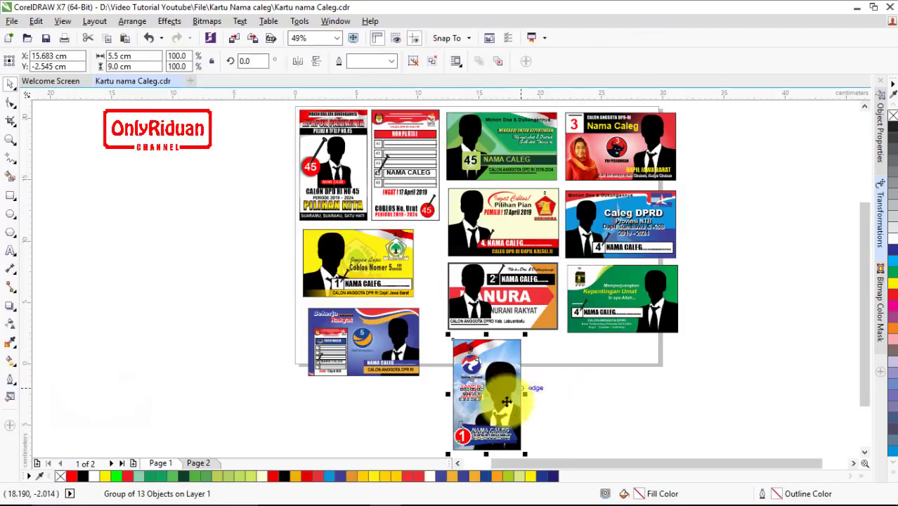
pyautogui.click(864, 455)
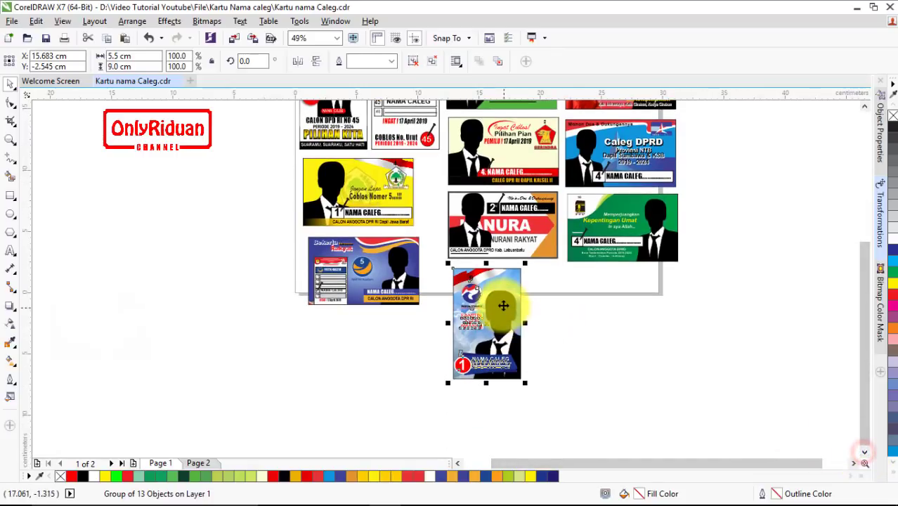
pyautogui.rightClick(502, 304)
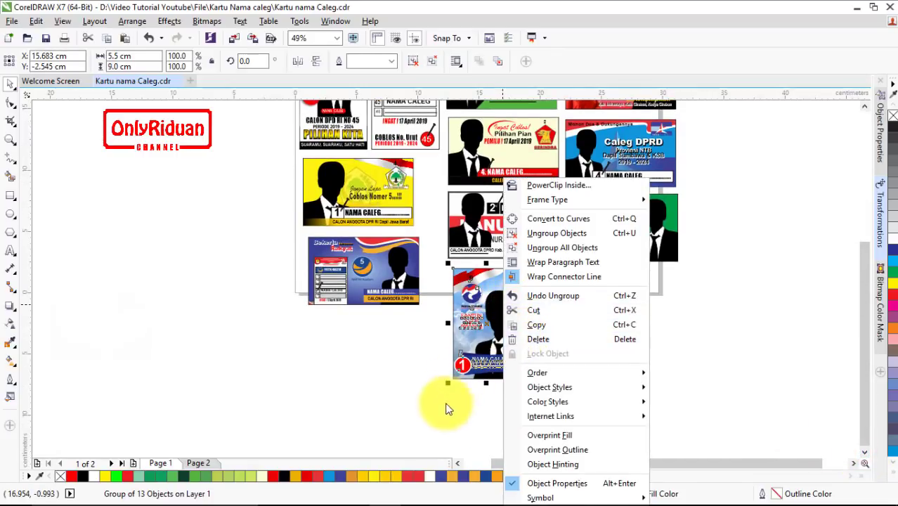
pyautogui.click(447, 411)
pyautogui.click(484, 317)
pyautogui.click(488, 313)
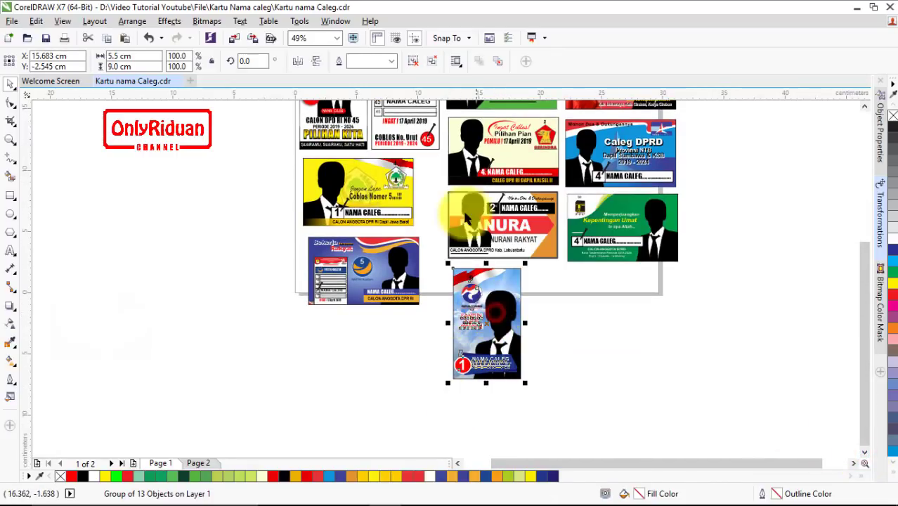
pyautogui.click(414, 64)
pyautogui.click(580, 311)
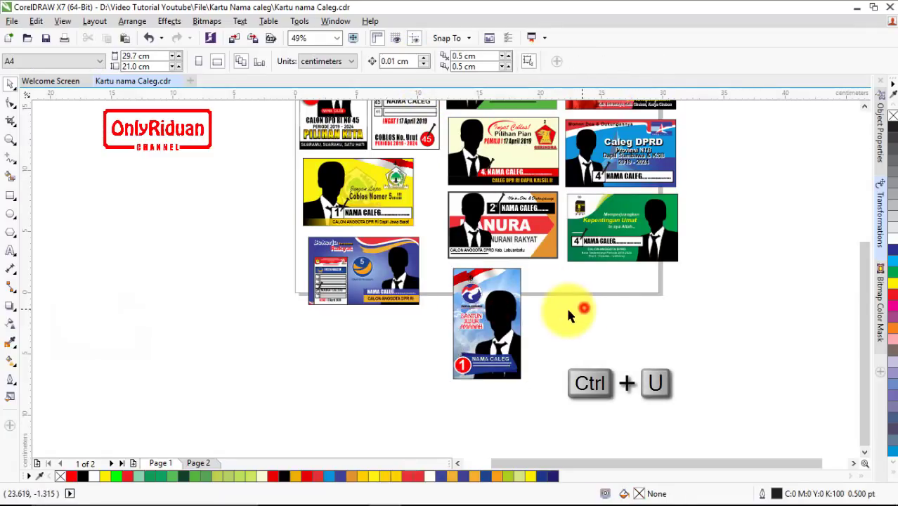
# Step: Try moving the portrait card's PowerClip background away from its logo and text, and undo the move
pyautogui.click(503, 313)
pyautogui.moveTo(503, 312); pyautogui.dragTo(616, 314)
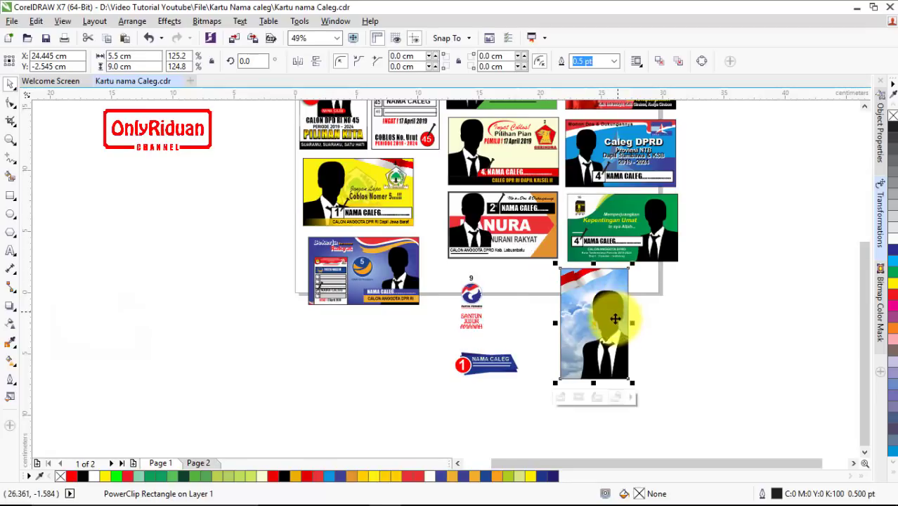
pyautogui.hotkey('ctrl', 'z')
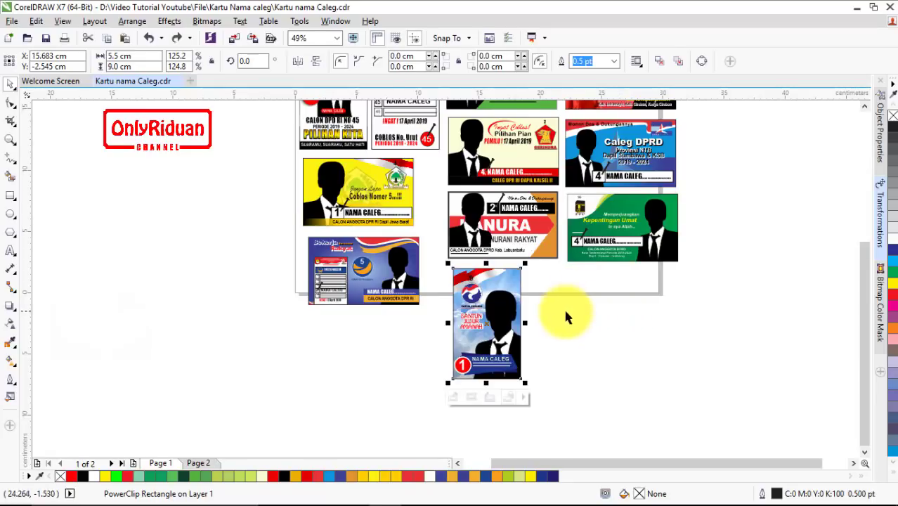
# Step: Open the portrait card's PowerClip for editing, select the silhouette inside it and finish editing that level
pyautogui.rightClick(500, 311)
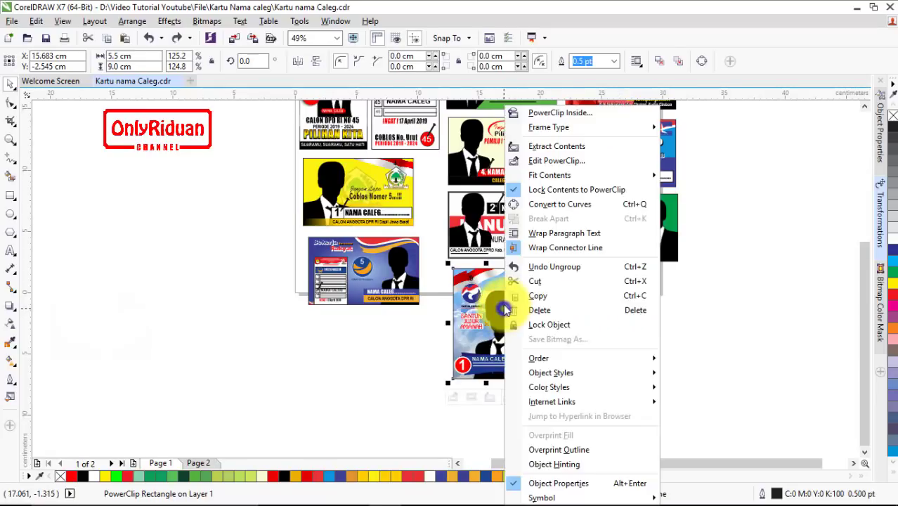
pyautogui.click(551, 160)
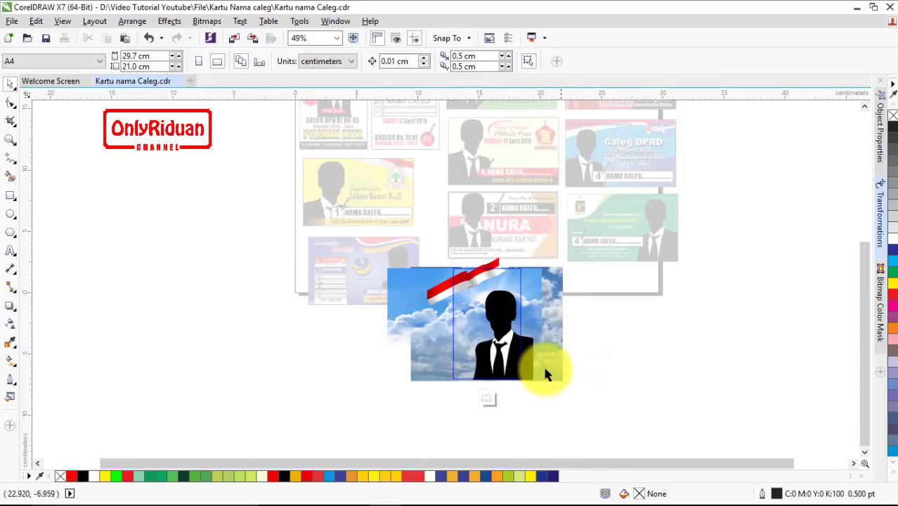
pyautogui.click(527, 356)
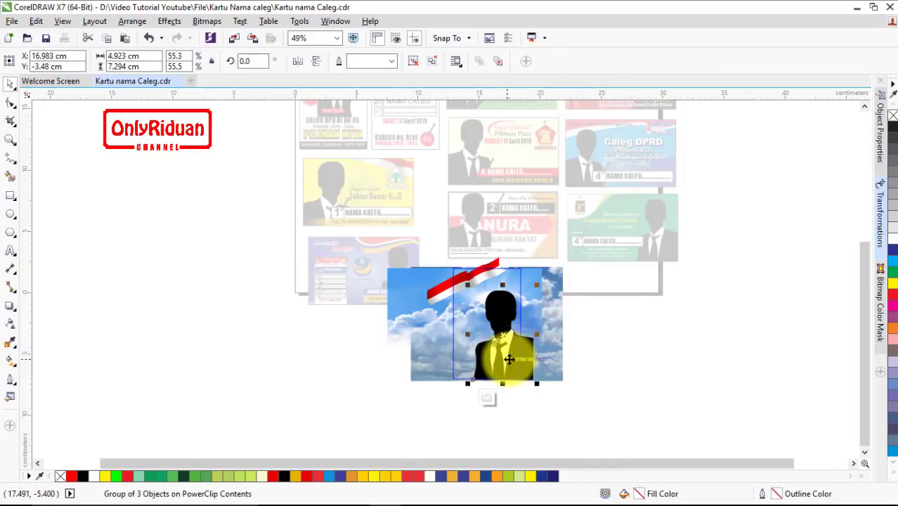
pyautogui.rightClick(505, 308)
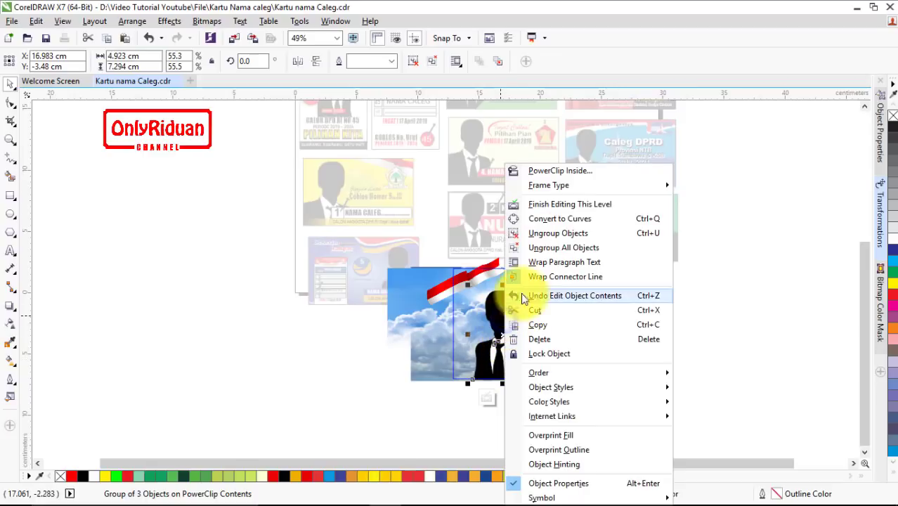
pyautogui.click(553, 204)
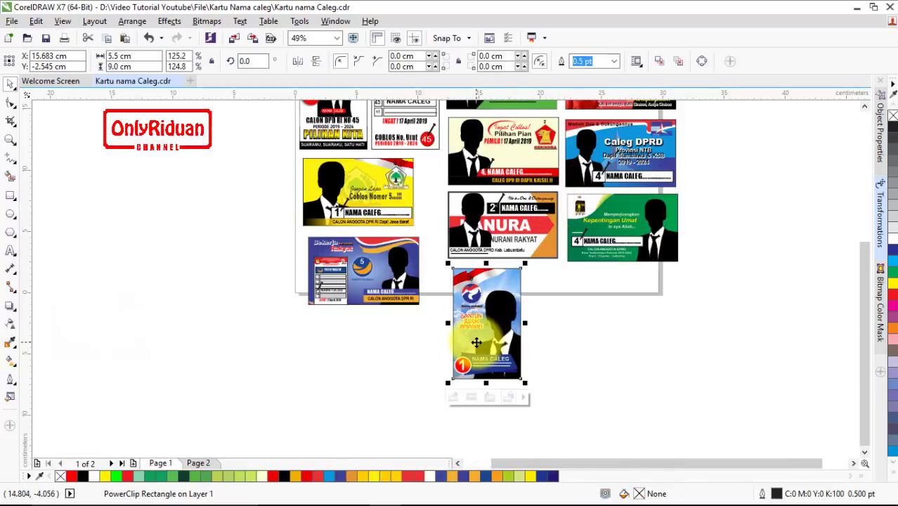
# Step: Try to group the objects of the white ballot-style card, and clear the selection
pyautogui.click(869, 107)
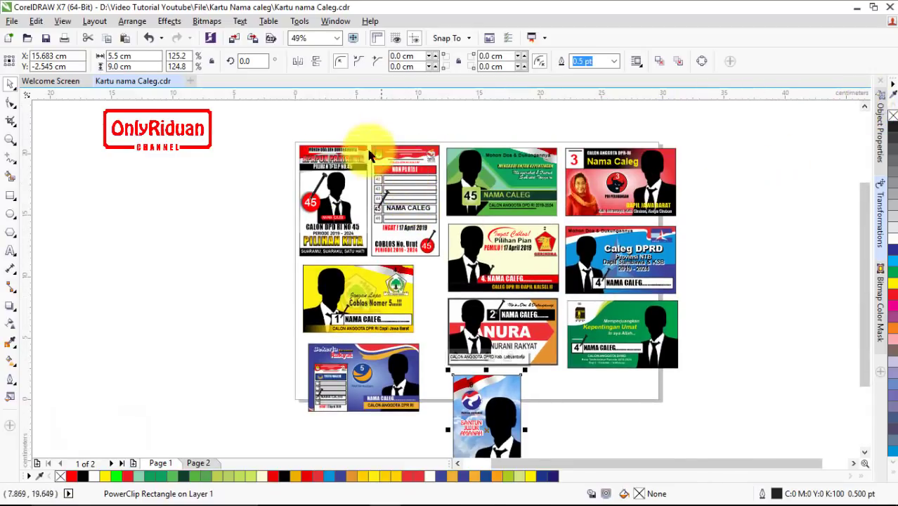
pyautogui.moveTo(369, 136); pyautogui.dragTo(441, 258)
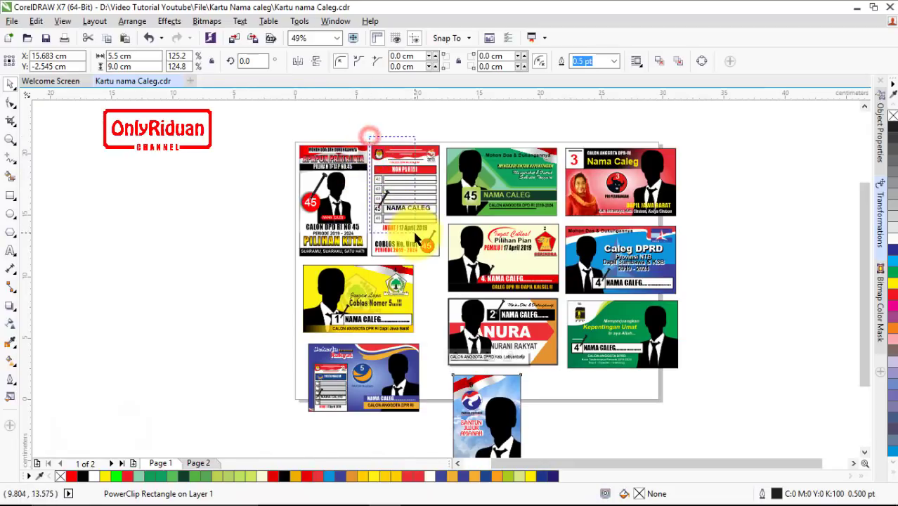
pyautogui.hotkey('ctrl', 'g')
pyautogui.click(400, 135)
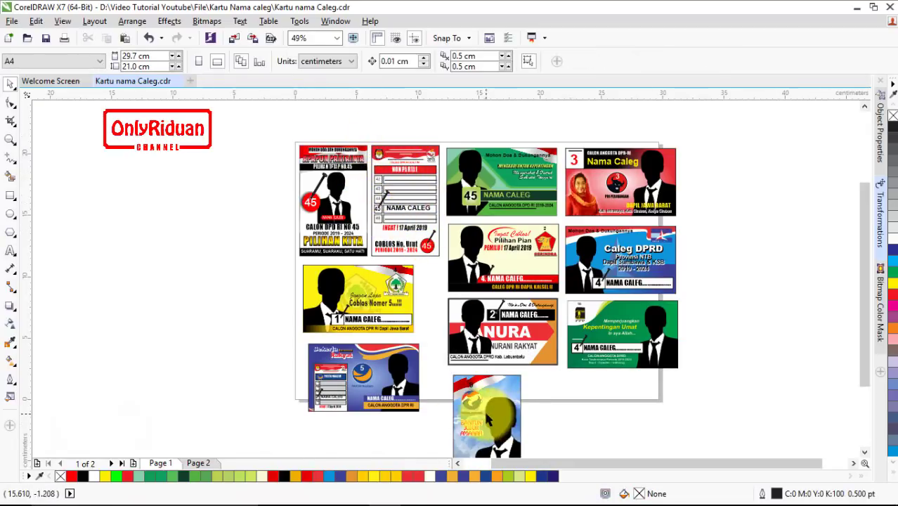
# Step: Open the PowerClip contents of the purple NasDem card for editing
pyautogui.click(16, 140)
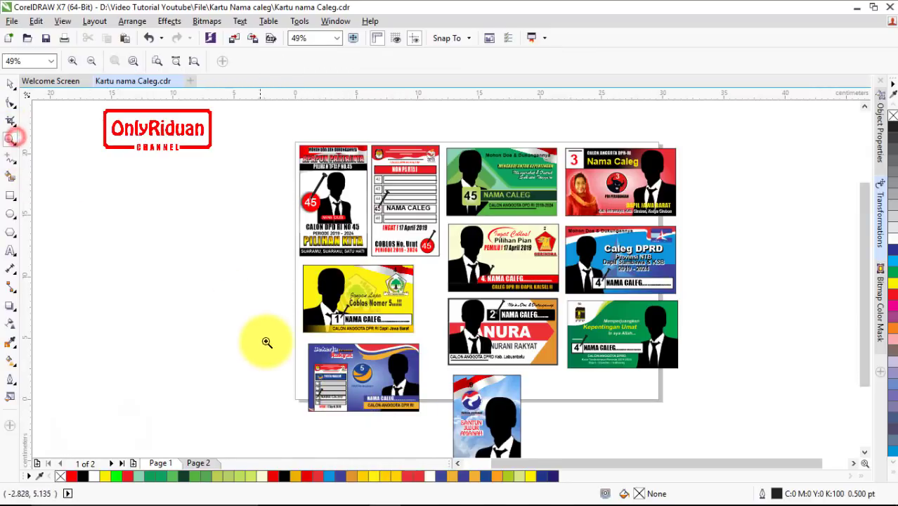
pyautogui.moveTo(433, 426); pyautogui.dragTo(295, 333)
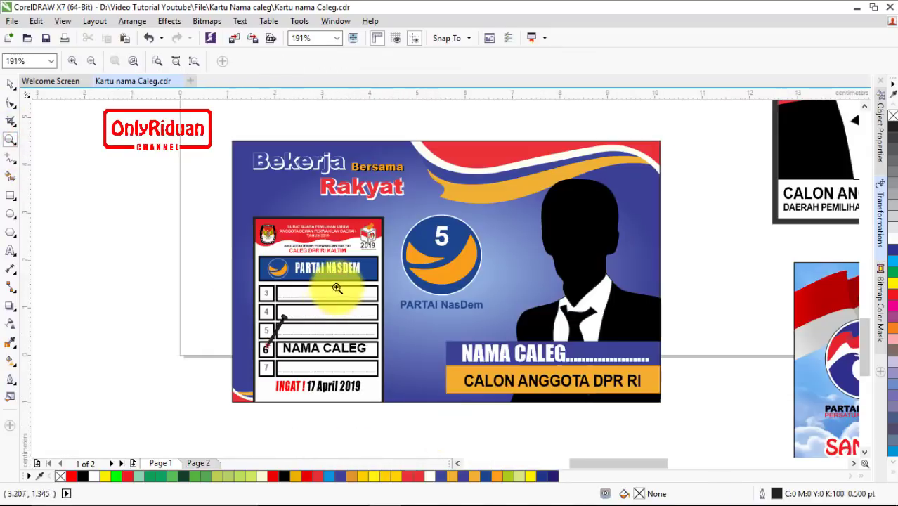
pyautogui.click(10, 83)
pyautogui.rightClick(300, 241)
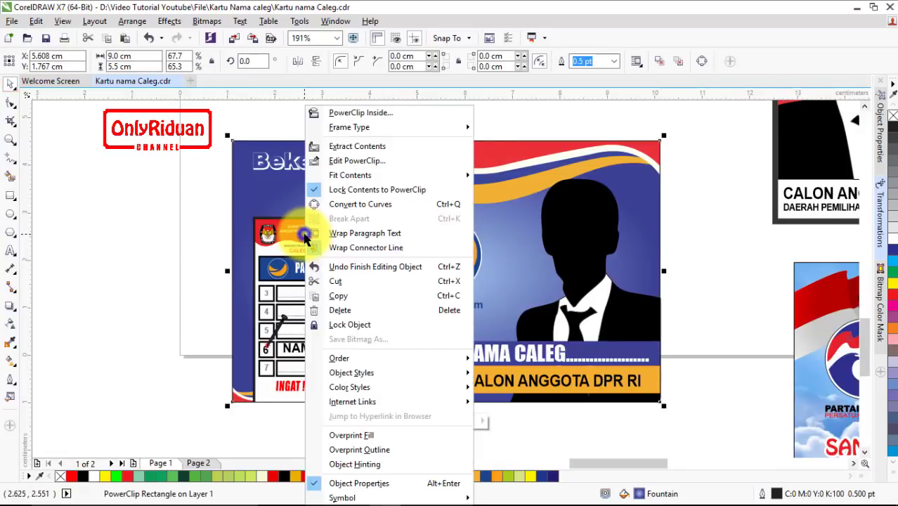
pyautogui.click(355, 161)
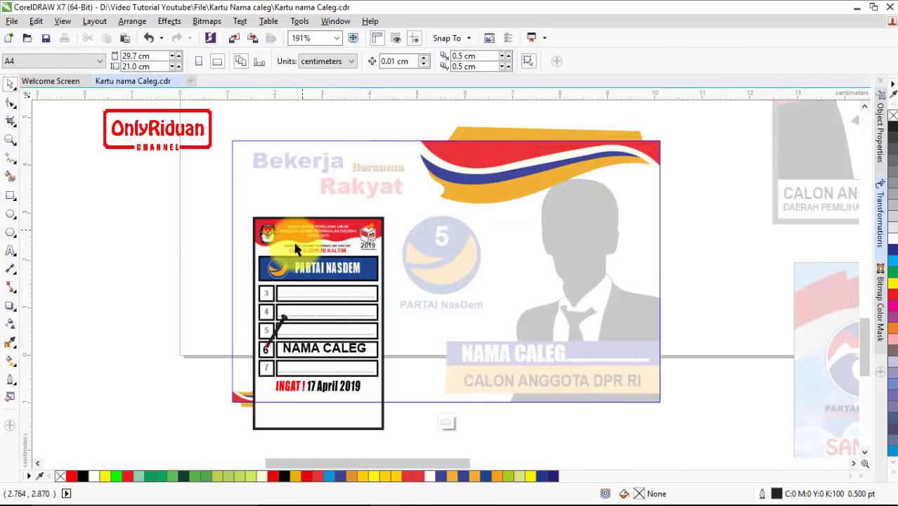
# Step: Examine the mini ballot's logo, party name, heading and NAMA CALEG text as separate objects, and finish editing the PowerClip
pyautogui.click(286, 270)
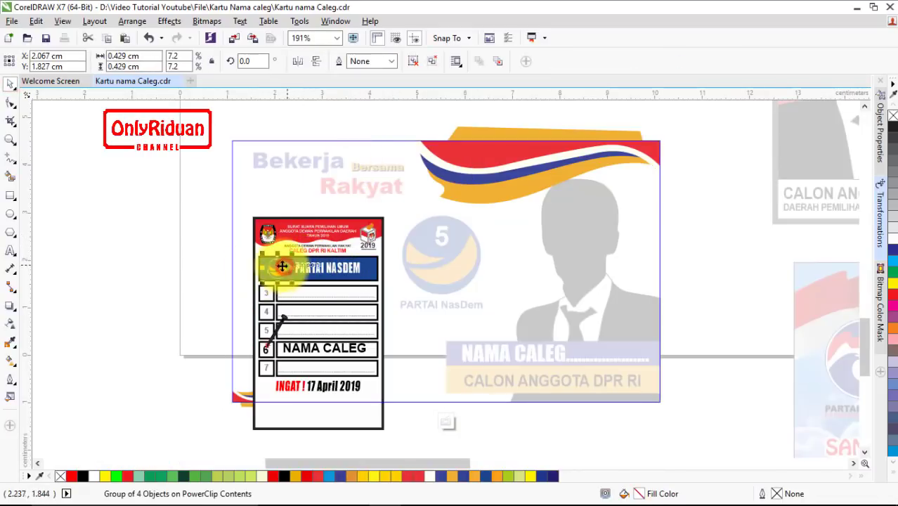
pyautogui.keyDown('ctrl'); pyautogui.click(313, 263); pyautogui.keyUp('ctrl')
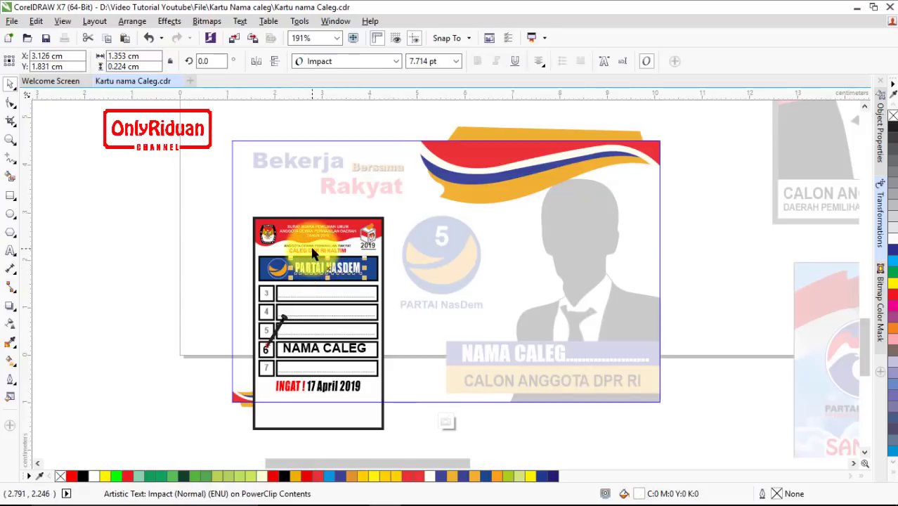
pyautogui.press('Tab')
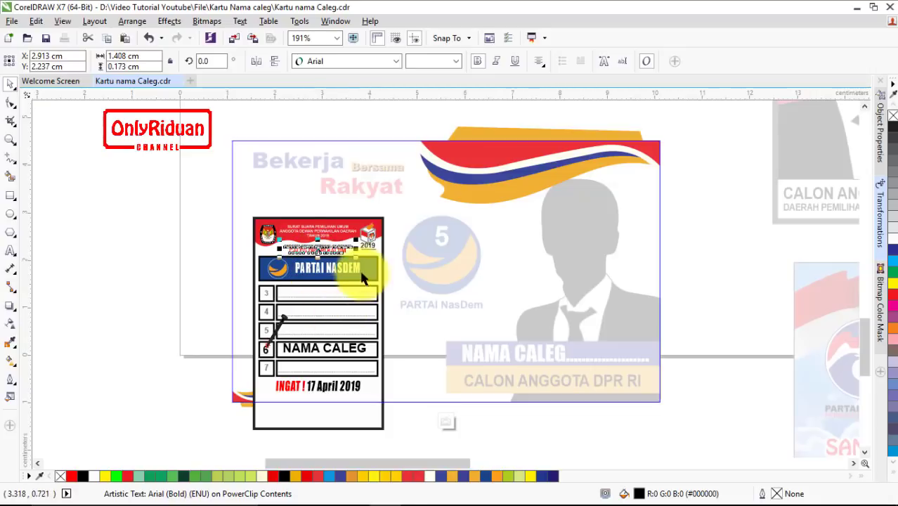
pyautogui.keyDown('ctrl'); pyautogui.click(288, 347); pyautogui.keyUp('ctrl')
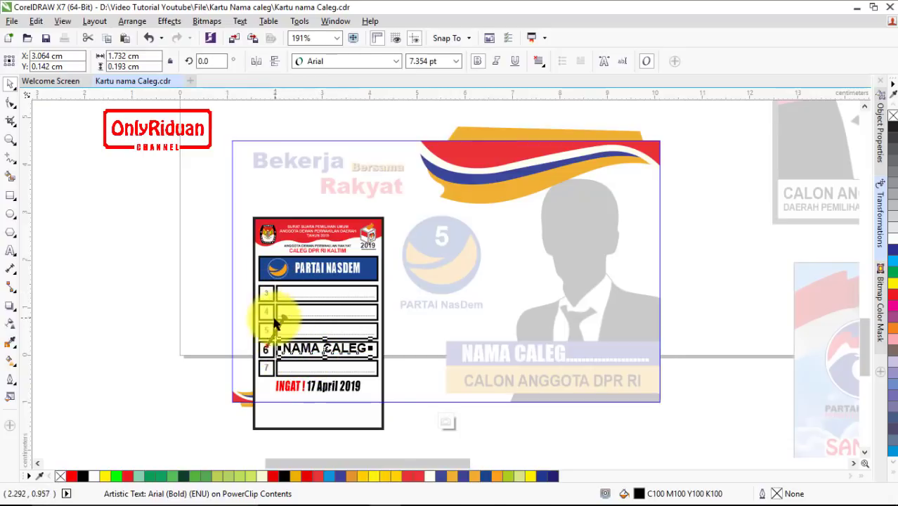
pyautogui.click(292, 231)
pyautogui.rightClick(292, 229)
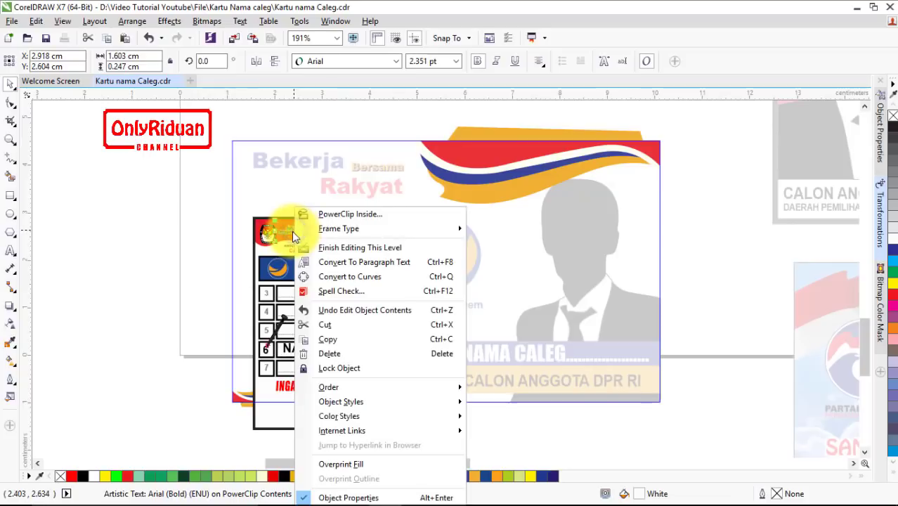
pyautogui.click(343, 248)
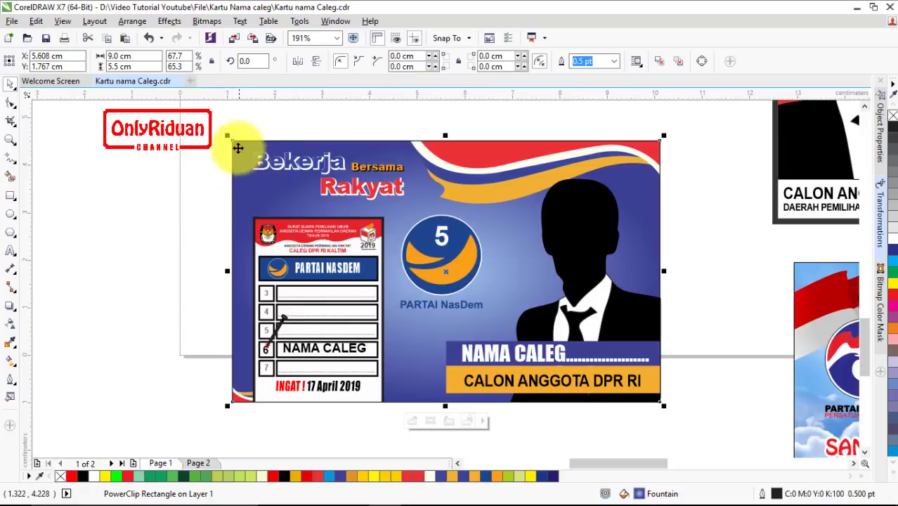
# Step: Select the NAMA CALEG text and the silhouette on the NasDem card to check that they are separate objects
pyautogui.click(189, 155)
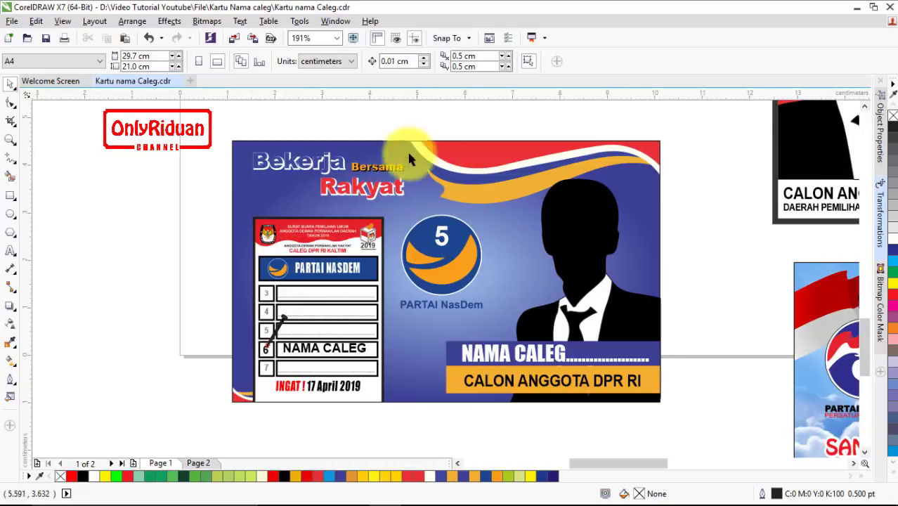
pyautogui.click(502, 352)
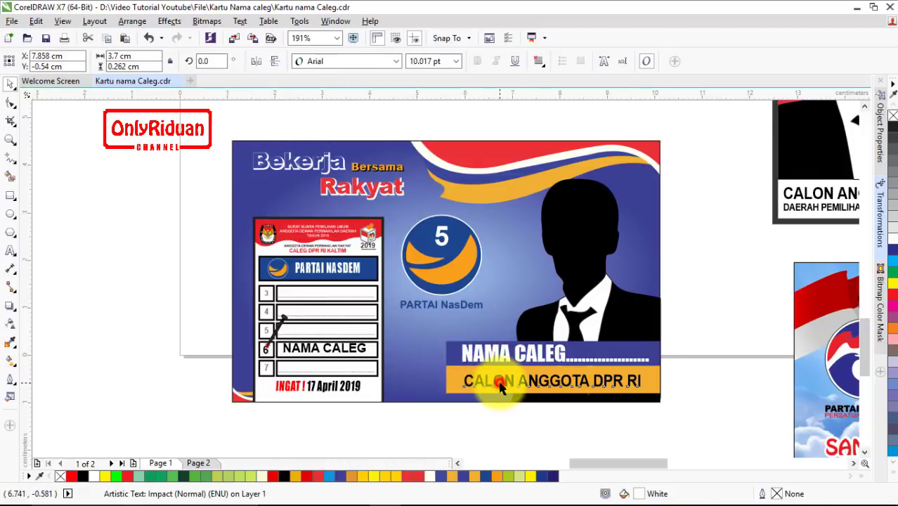
pyautogui.click(584, 279)
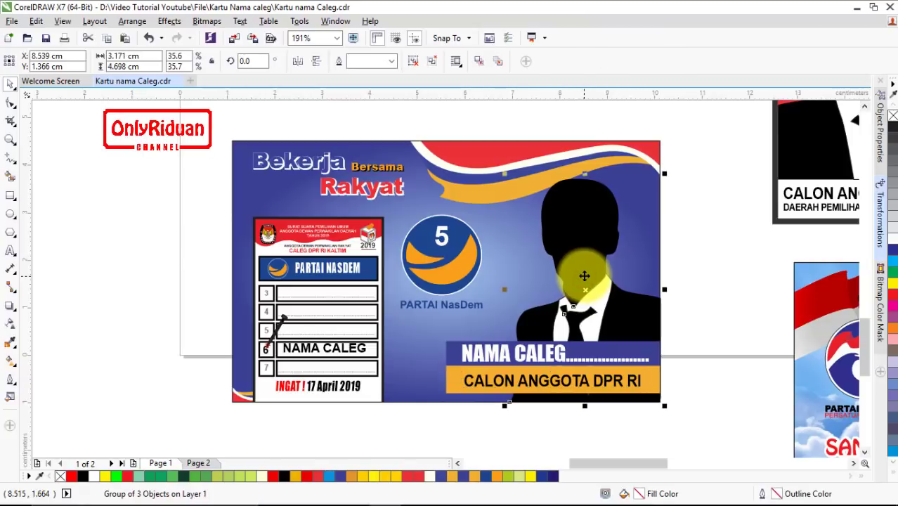
# Step: Select the red PDI Perjuangan card in the overview of card templates as the source to copy
pyautogui.scroll(-3, 584, 281)
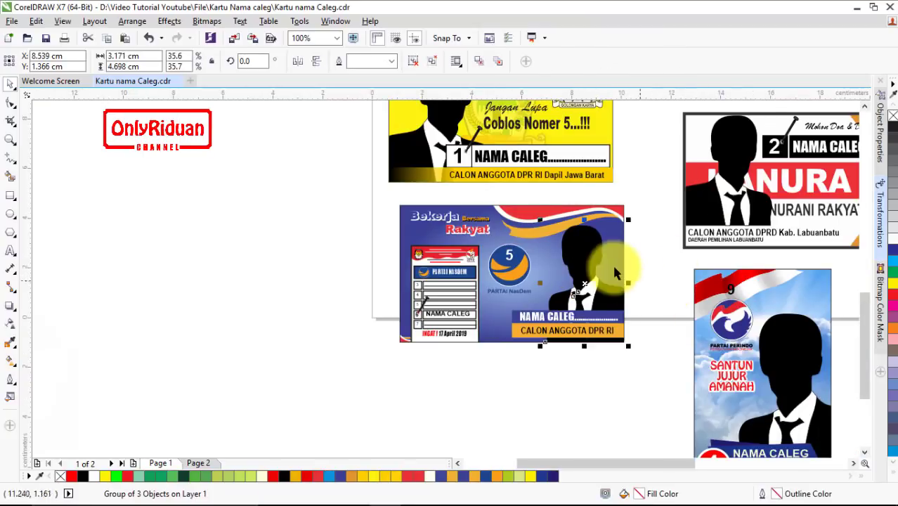
pyautogui.click(855, 463)
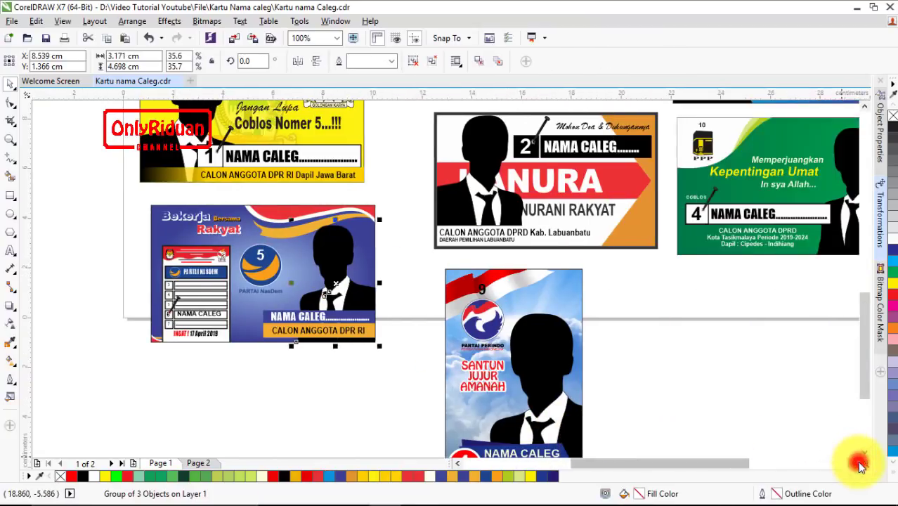
pyautogui.scroll(-2, 701, 323)
pyautogui.moveTo(861, 288); pyautogui.dragTo(864, 241)
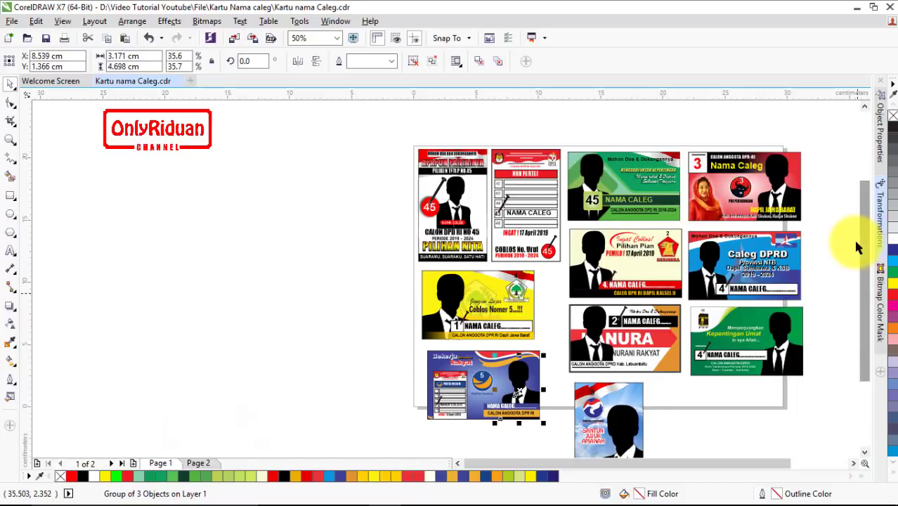
pyautogui.click(772, 206)
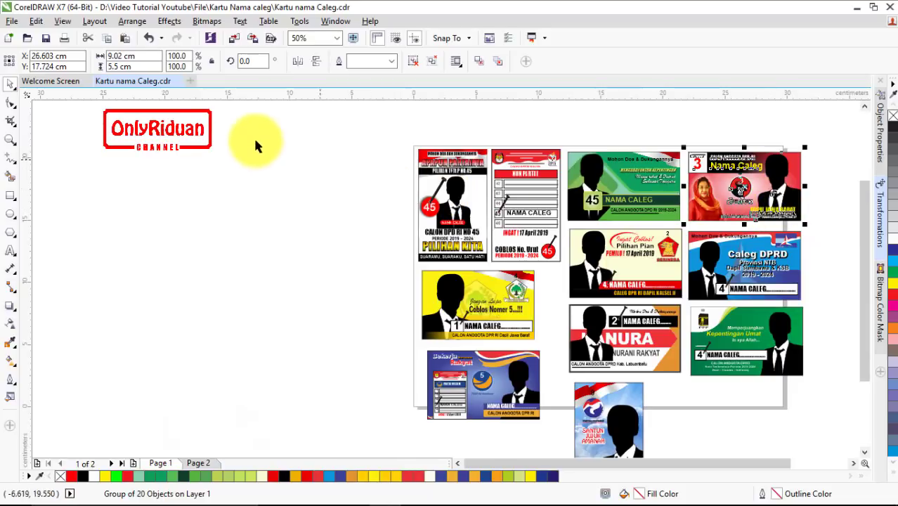
# Step: Create a new A4 CMYK document at 300 dpi and paste the red card near the page's upper-left corner
pyautogui.click(191, 82)
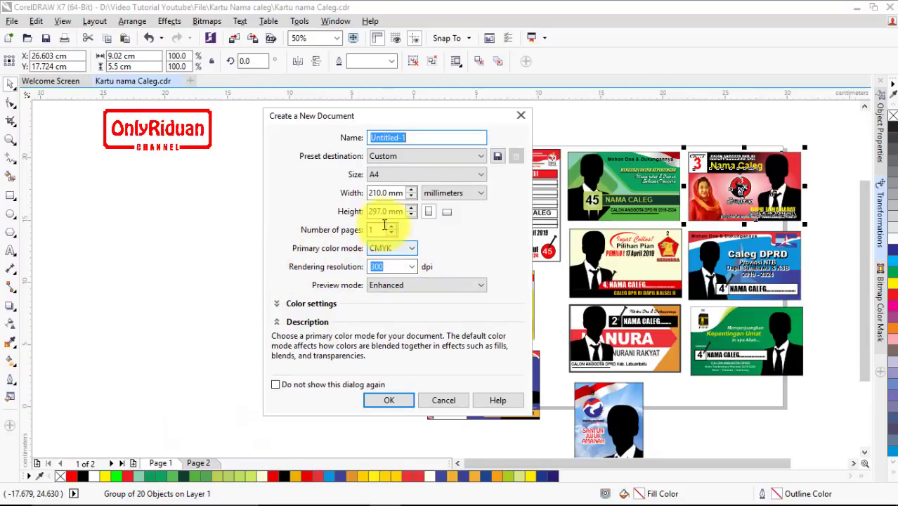
pyautogui.click(397, 399)
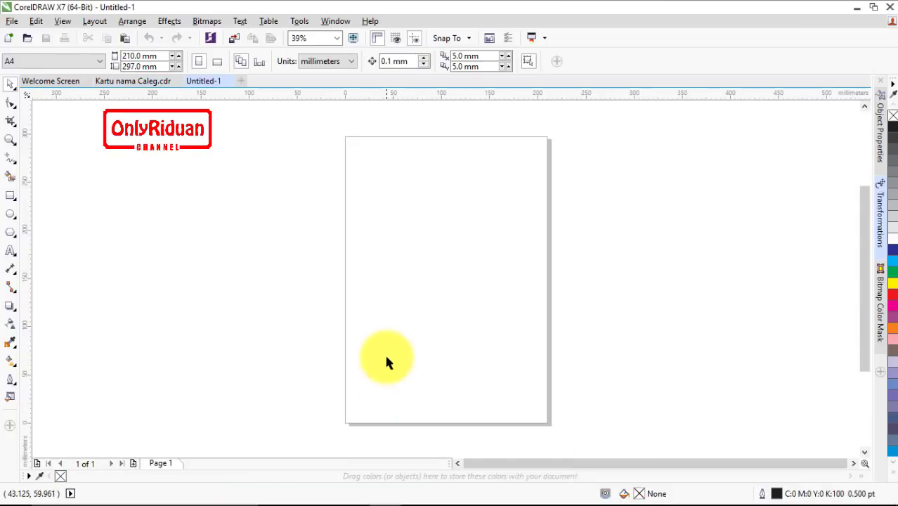
pyautogui.hotkey('ctrl', 'v')
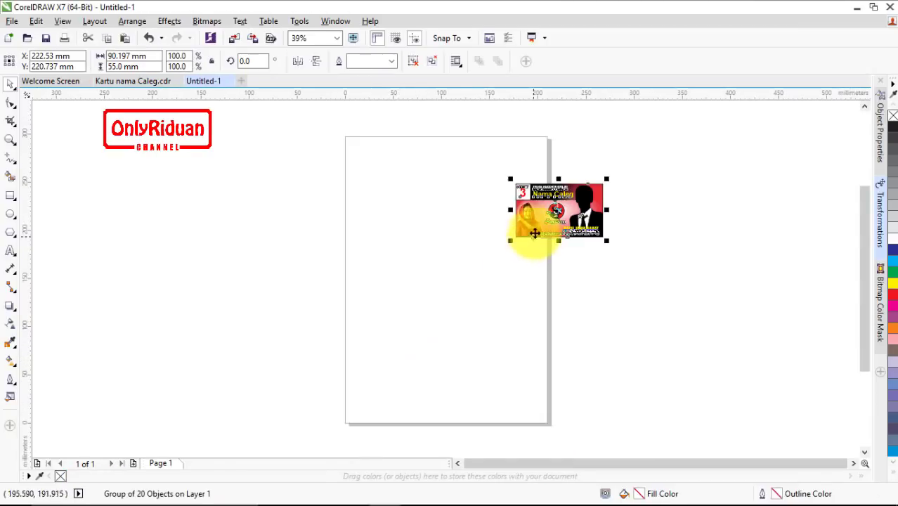
pyautogui.moveTo(552, 210); pyautogui.dragTo(393, 175)
pyautogui.click(307, 184)
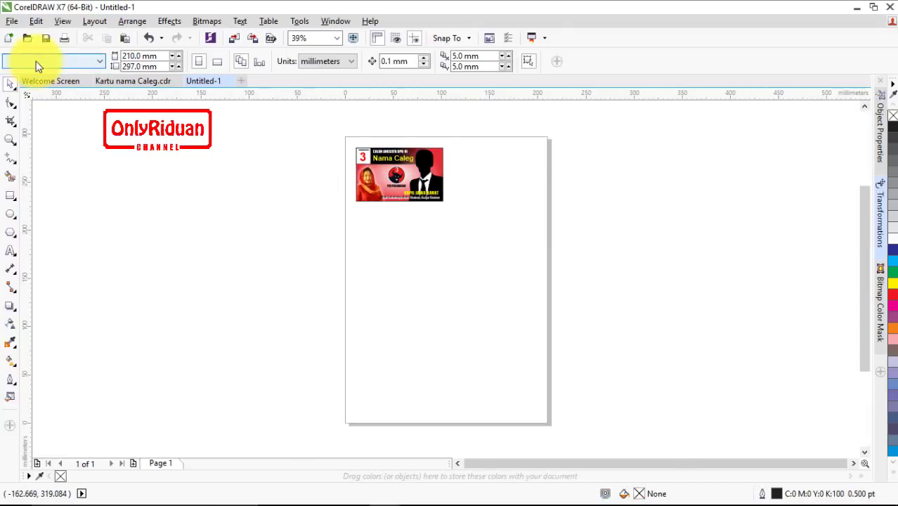
# Step: Duplicate the red card to its right and snap the copy flush against the original's right edge
pyautogui.click(417, 177)
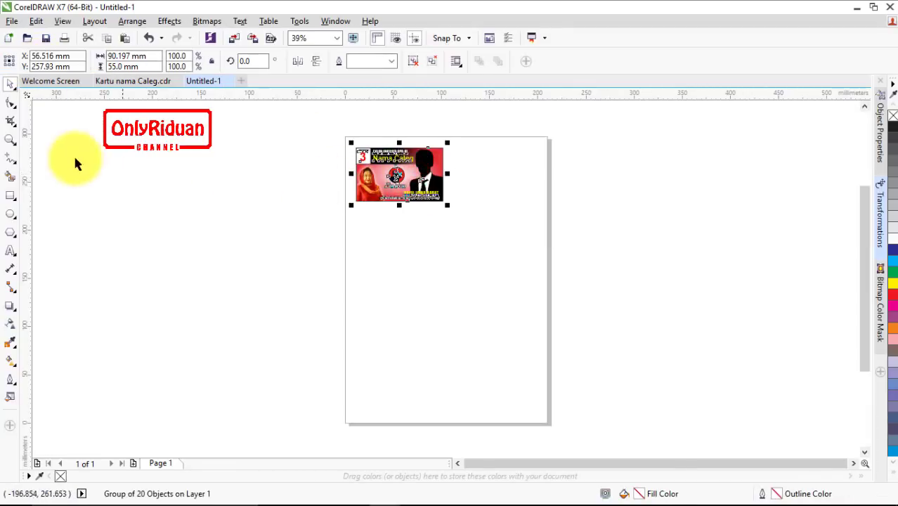
pyautogui.click(12, 140)
pyautogui.moveTo(341, 136); pyautogui.dragTo(576, 434)
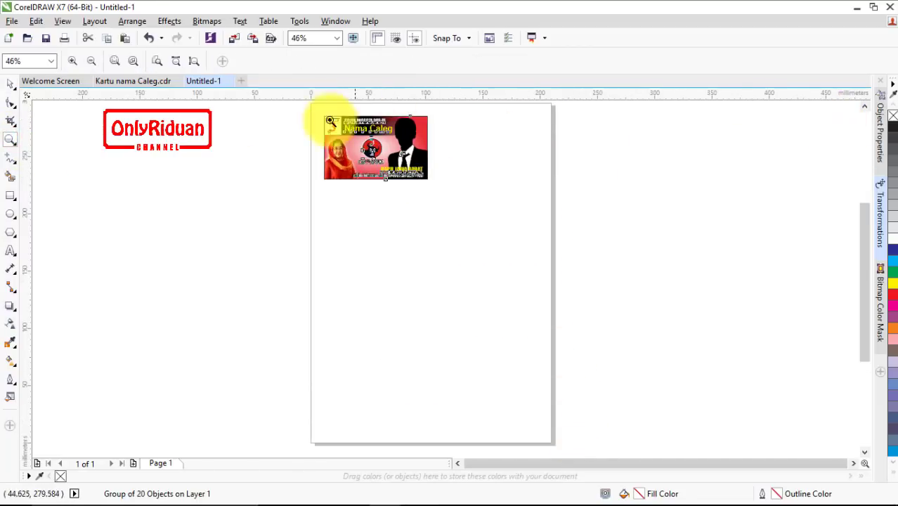
pyautogui.moveTo(307, 104); pyautogui.dragTo(537, 206)
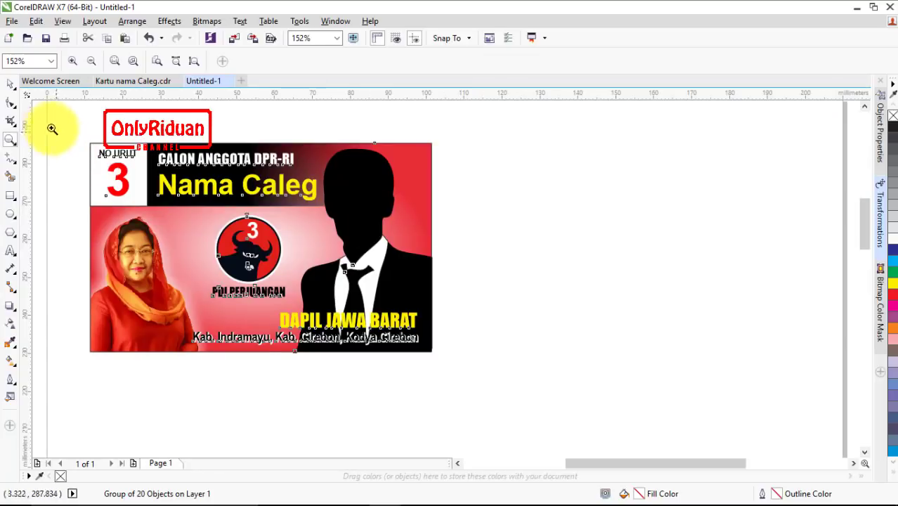
pyautogui.click(9, 85)
pyautogui.moveTo(191, 176); pyautogui.dragTo(564, 185)
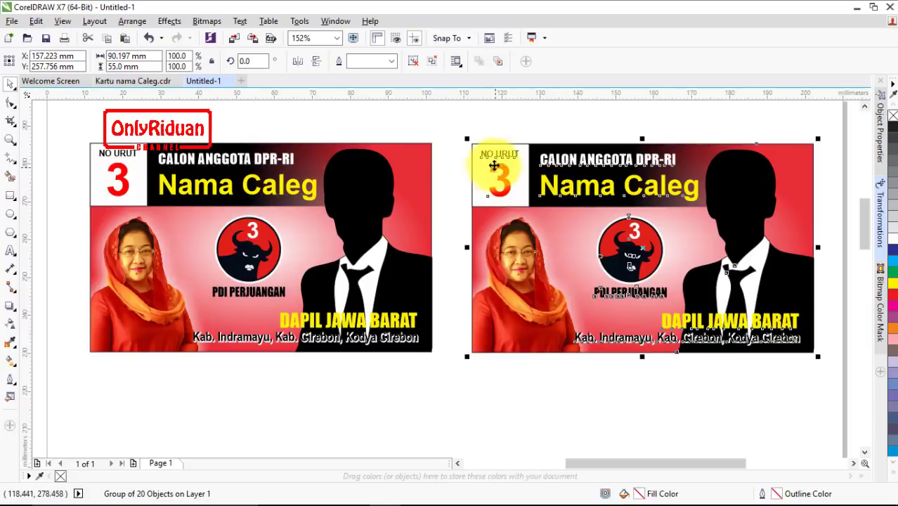
pyautogui.moveTo(471, 148); pyautogui.dragTo(434, 145)
# Step: Duplicate the row of two cards directly below, flush with the first row
pyautogui.scroll(-2, 435, 145)
pyautogui.moveTo(246, 133); pyautogui.dragTo(638, 264)
pyautogui.moveTo(267, 145); pyautogui.dragTo(267, 250)
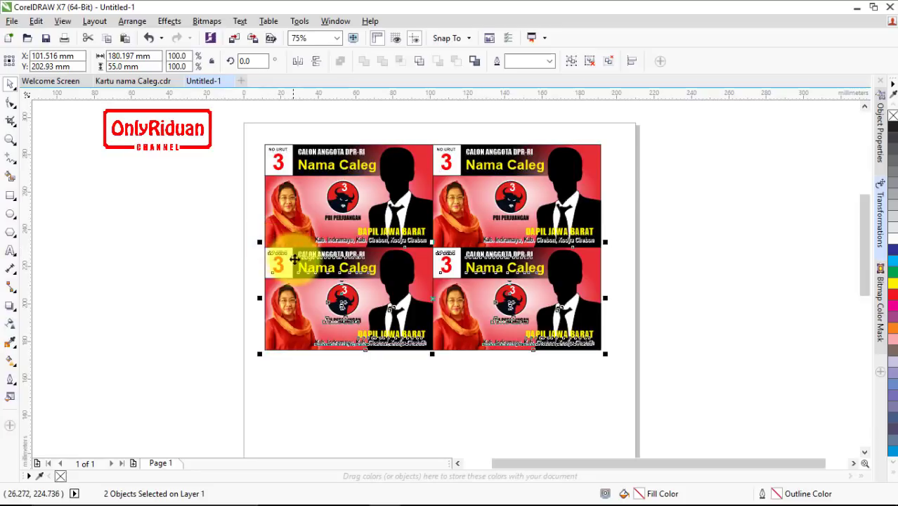
# Step: Duplicate the two rows below themselves and add a fifth row, filling the A4 page with ten cards
pyautogui.moveTo(233, 134); pyautogui.dragTo(610, 352)
pyautogui.moveTo(264, 144); pyautogui.dragTo(267, 351)
pyautogui.moveTo(863, 246); pyautogui.dragTo(862, 293)
pyautogui.click(717, 287)
pyautogui.moveTo(680, 367); pyautogui.dragTo(265, 346)
pyautogui.click(699, 216)
pyautogui.scroll(-2, 698, 218)
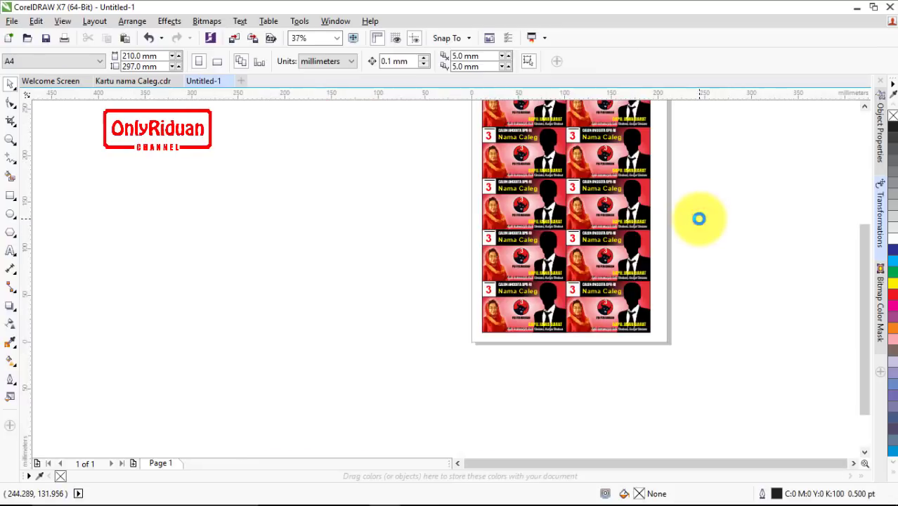
pyautogui.click(864, 106)
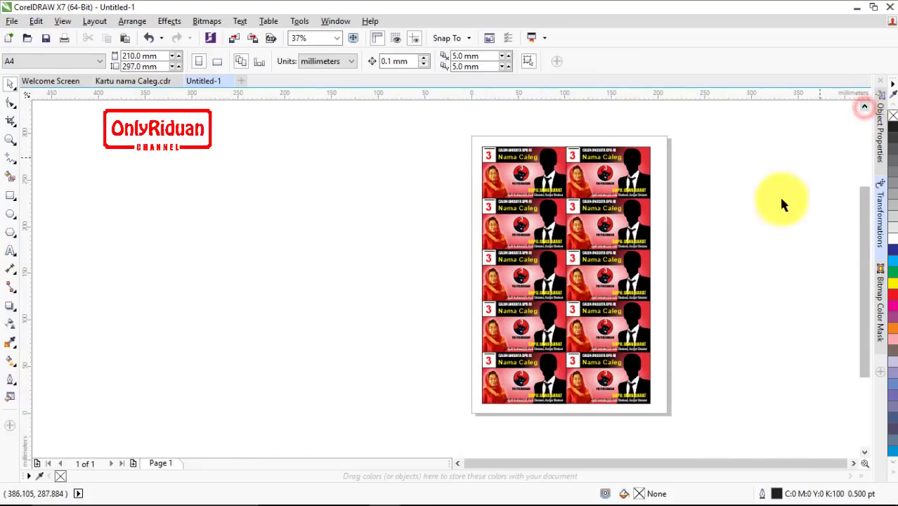
# Step: Group all ten cards and centre the group on the page
pyautogui.moveTo(692, 417); pyautogui.dragTo(422, 138)
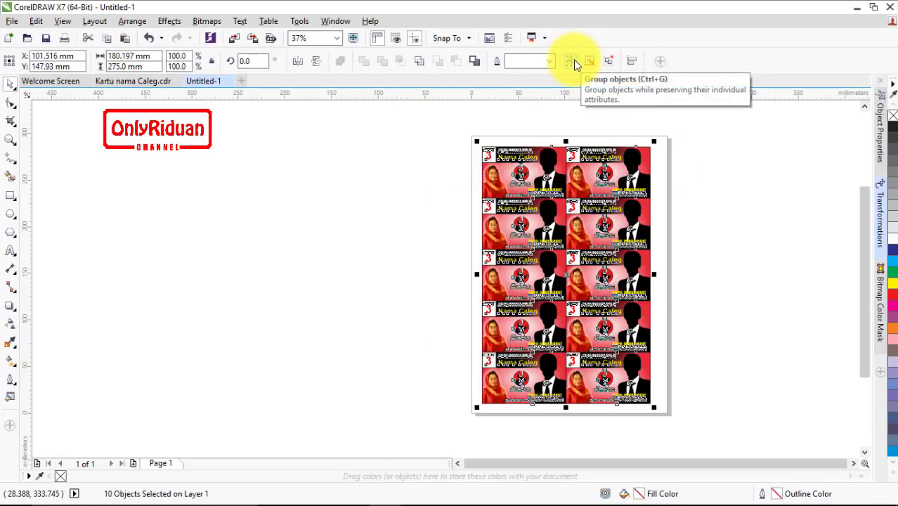
pyautogui.hotkey('ctrl', 'g')
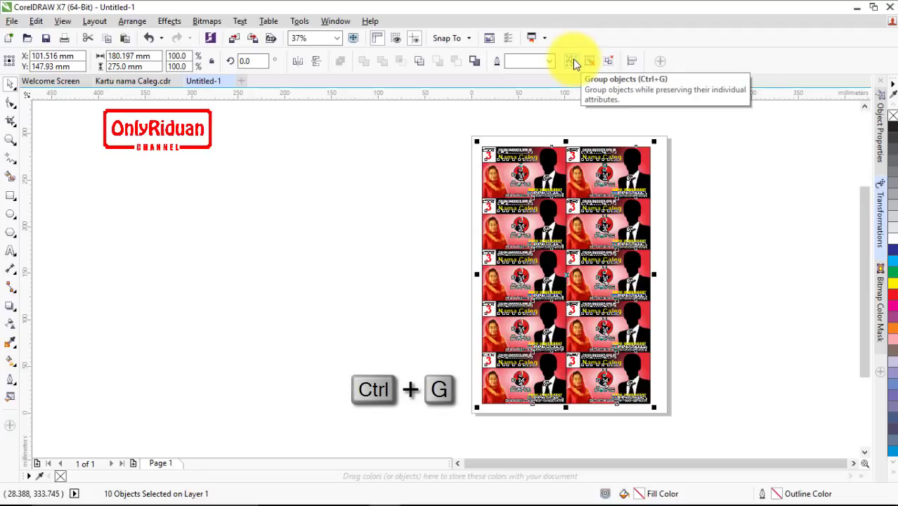
pyautogui.click(571, 61)
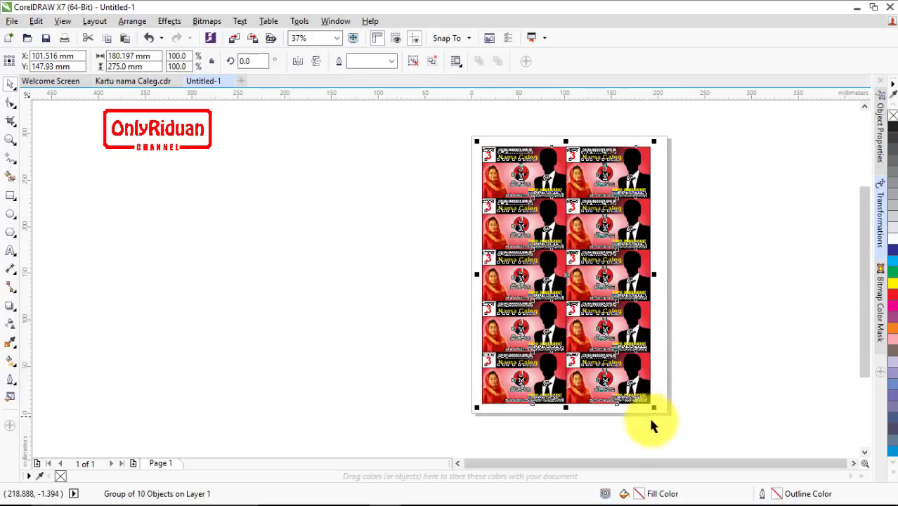
pyautogui.press('p')
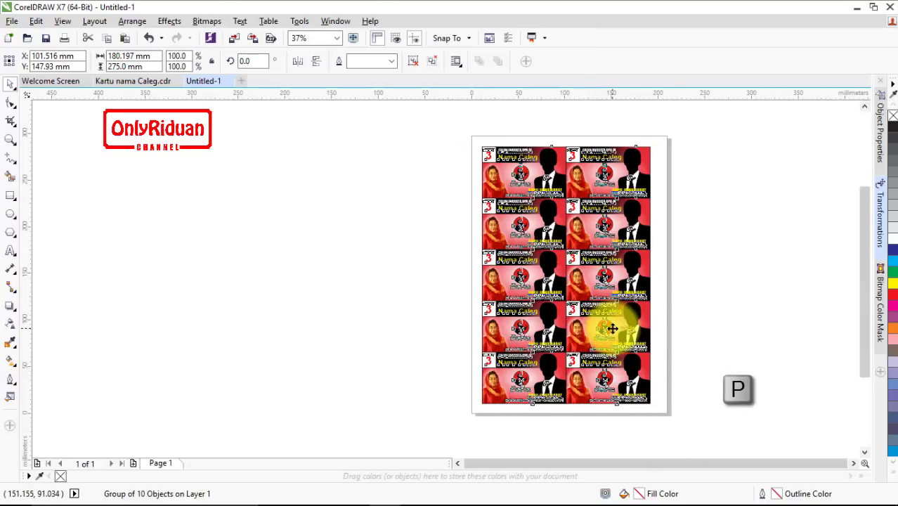
pyautogui.click(709, 244)
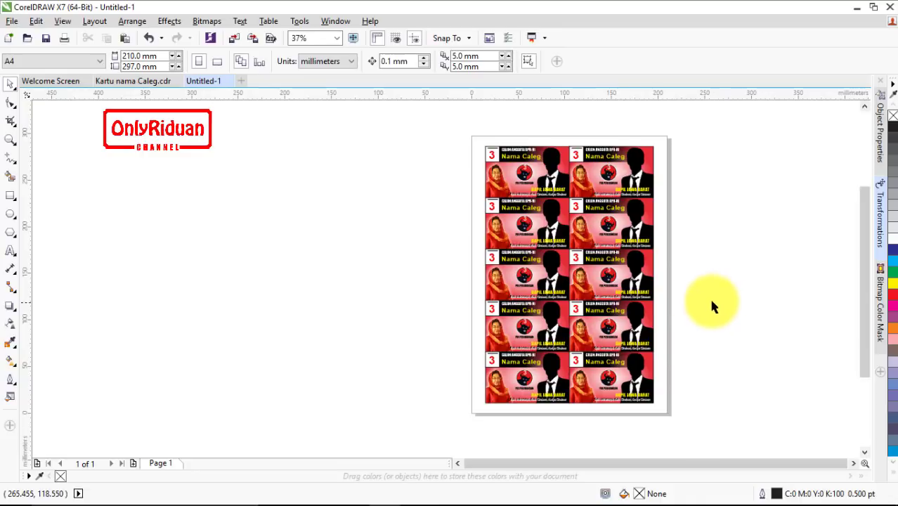
# Step: Check that the ten cards select as one group, and ungroup them into separate cards
pyautogui.click(634, 278)
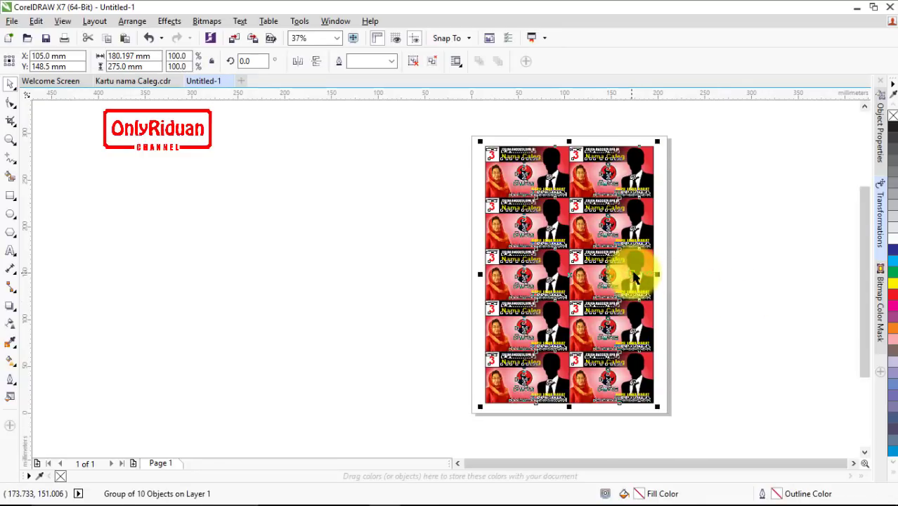
pyautogui.click(744, 302)
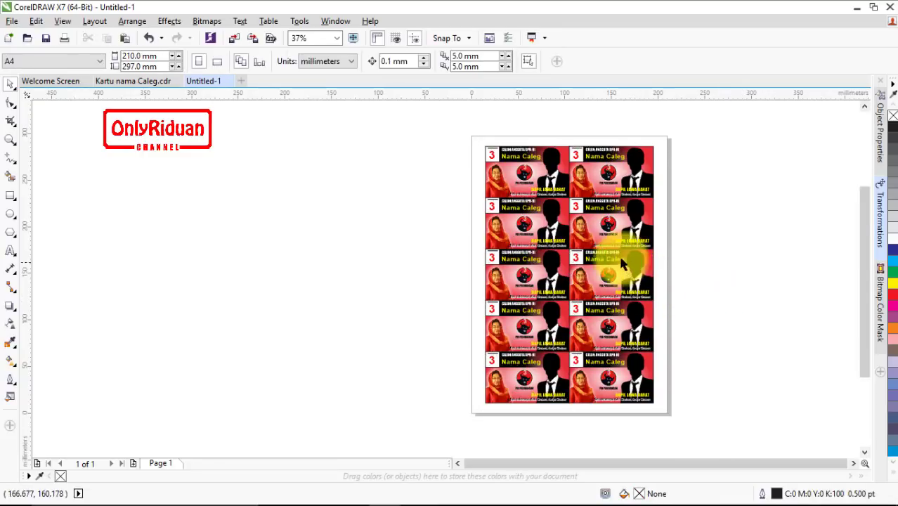
pyautogui.click(593, 233)
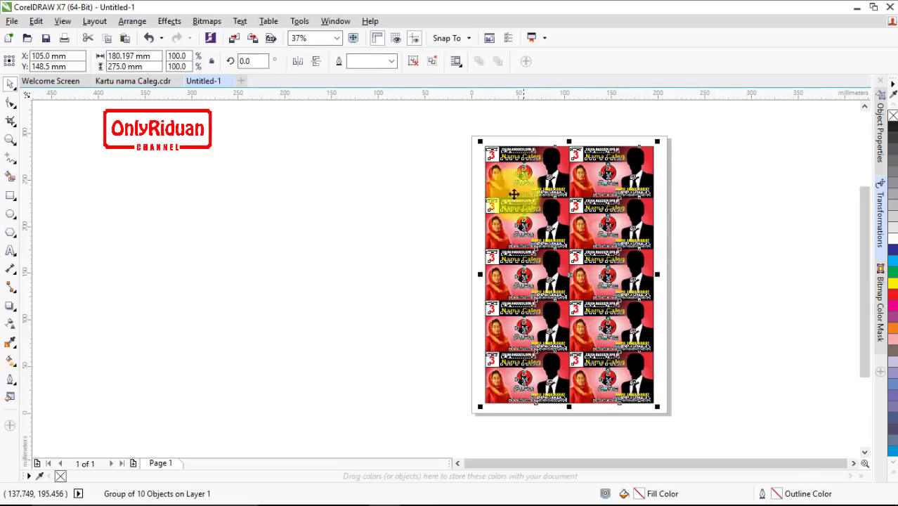
pyautogui.click(414, 61)
pyautogui.click(761, 295)
# Step: Delete every card copy except the one at the page's upper-left corner
pyautogui.moveTo(703, 418); pyautogui.dragTo(558, 132)
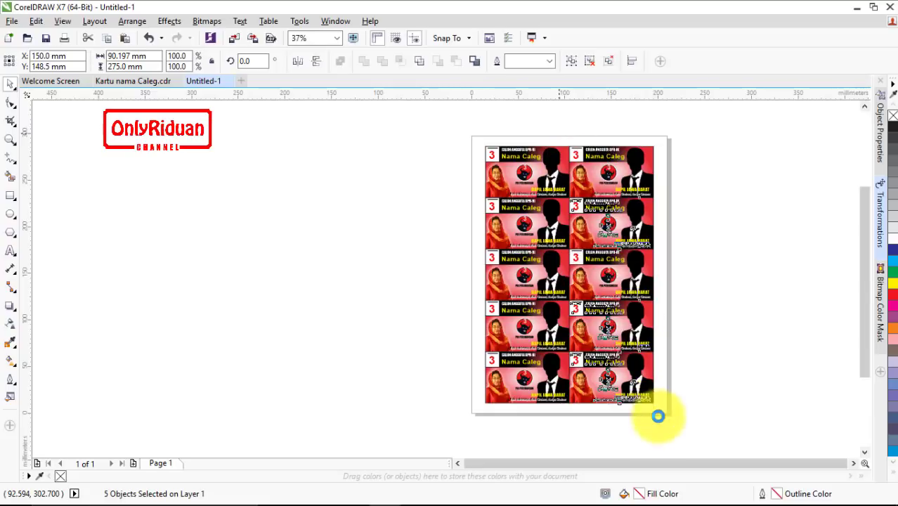
pyautogui.press('Delete')
pyautogui.moveTo(684, 423); pyautogui.dragTo(427, 185)
pyautogui.press('Delete')
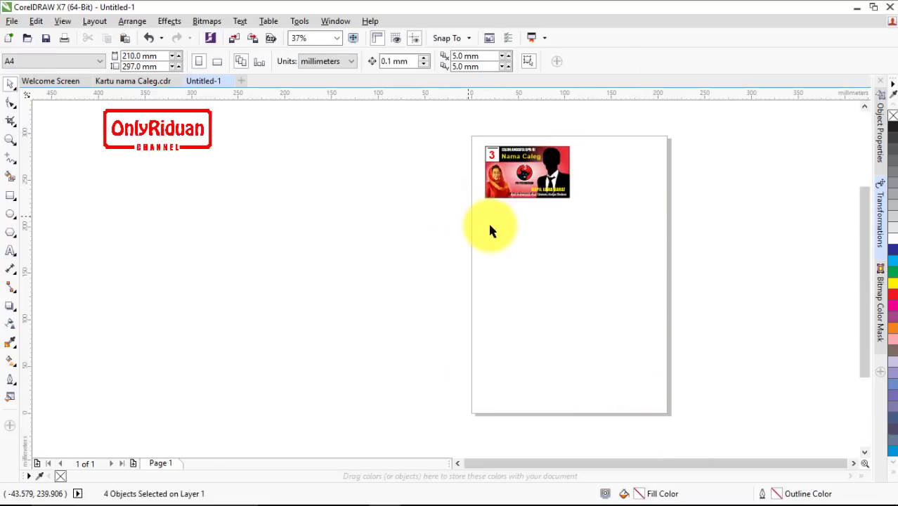
# Step: Use the Position transformation to place one copy of the remaining card flush to its right, offset 90.197 mm horizontally and 0 mm vertically
pyautogui.click(522, 184)
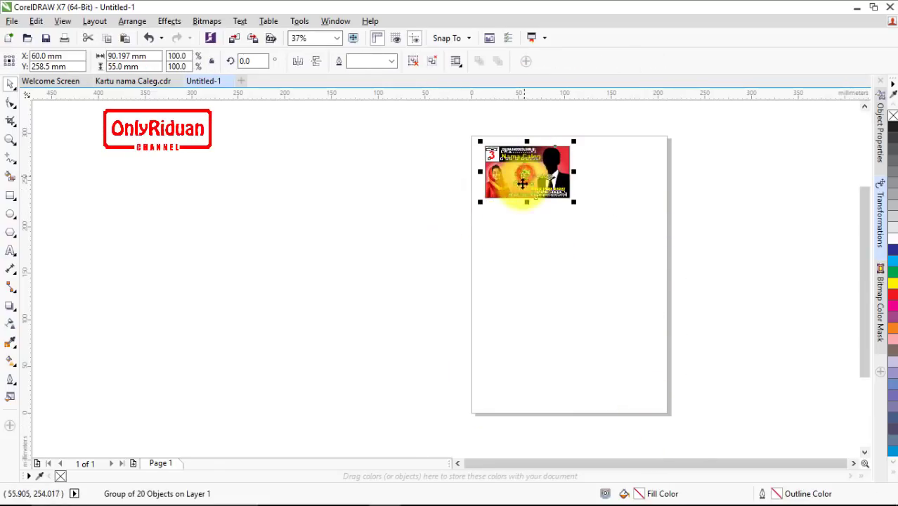
pyautogui.click(878, 211)
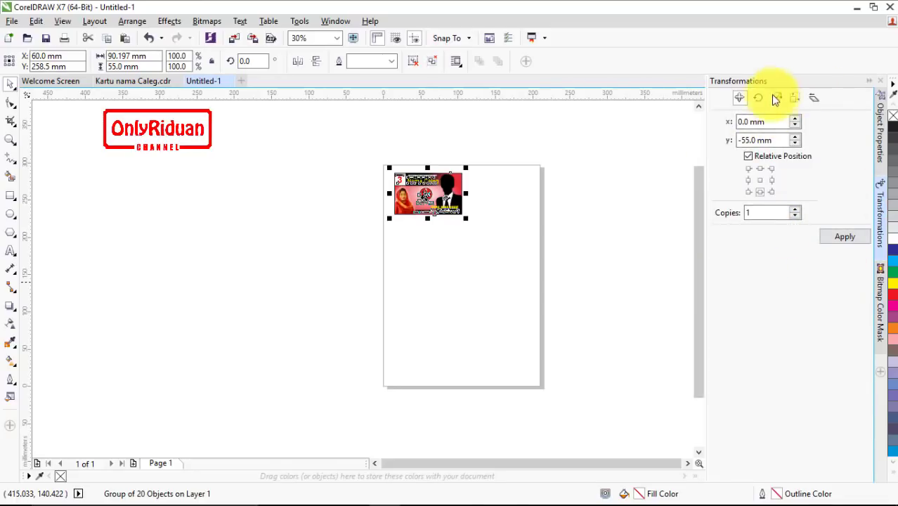
pyautogui.click(132, 21)
pyautogui.moveTo(150, 36)
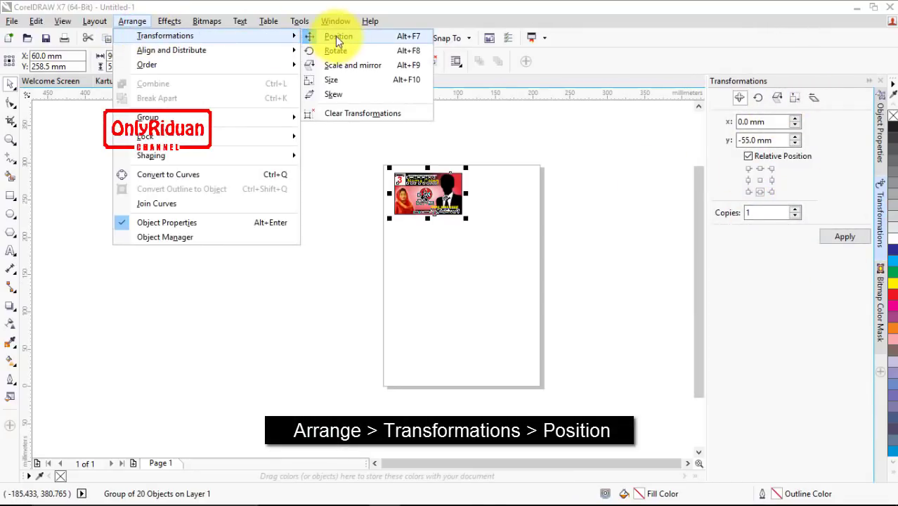
pyautogui.click(630, 234)
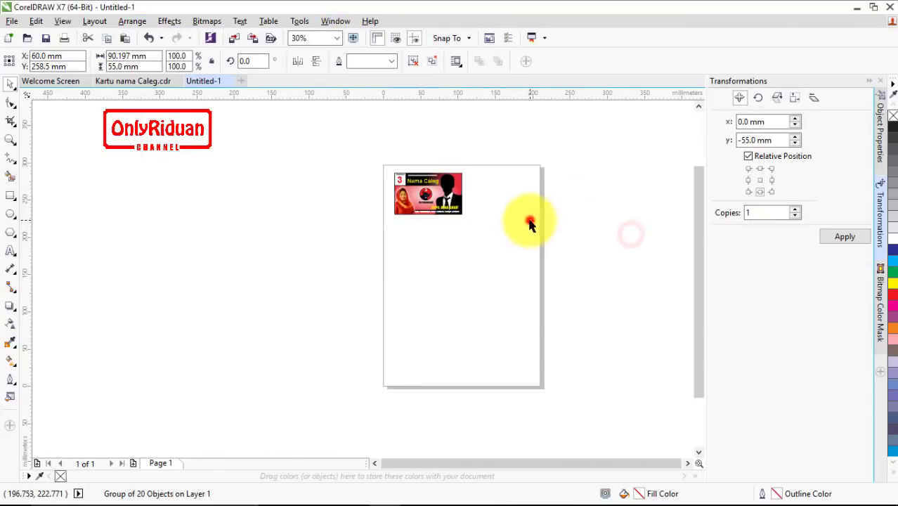
pyautogui.click(411, 186)
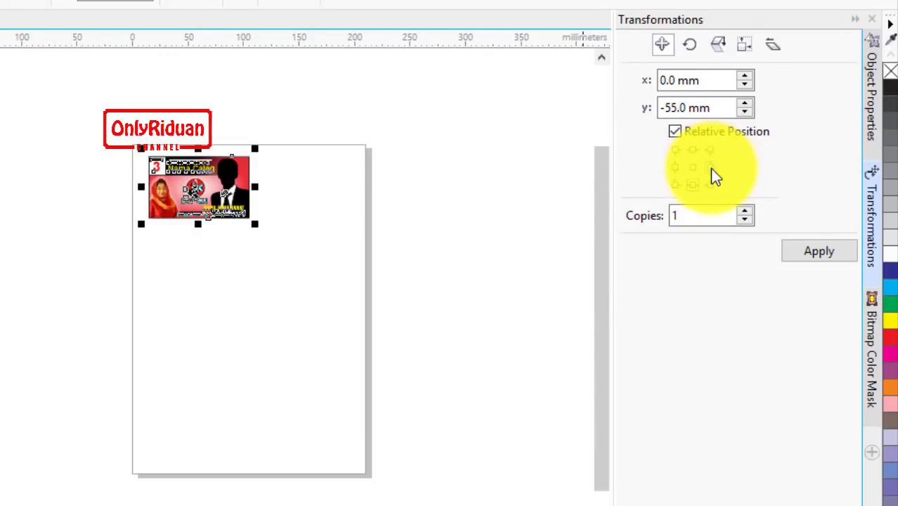
pyautogui.click(709, 168)
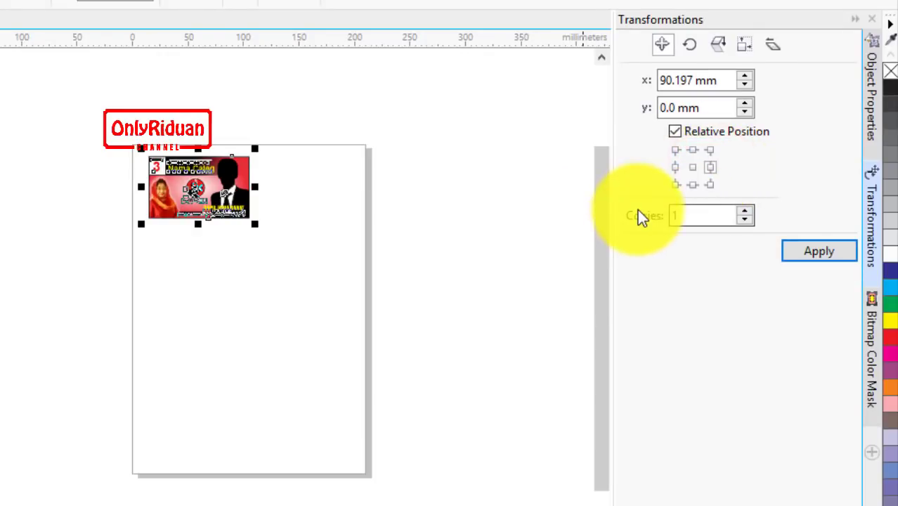
pyautogui.click(814, 251)
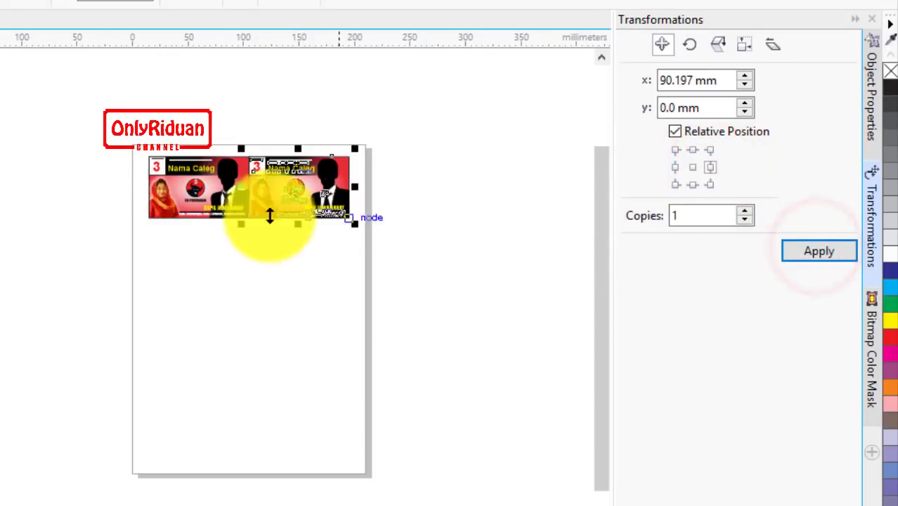
# Step: Copy the pair of cards repeatedly downward with a relative offset of -55 mm until five rows fill the page
pyautogui.moveTo(116, 120); pyautogui.dragTo(375, 244)
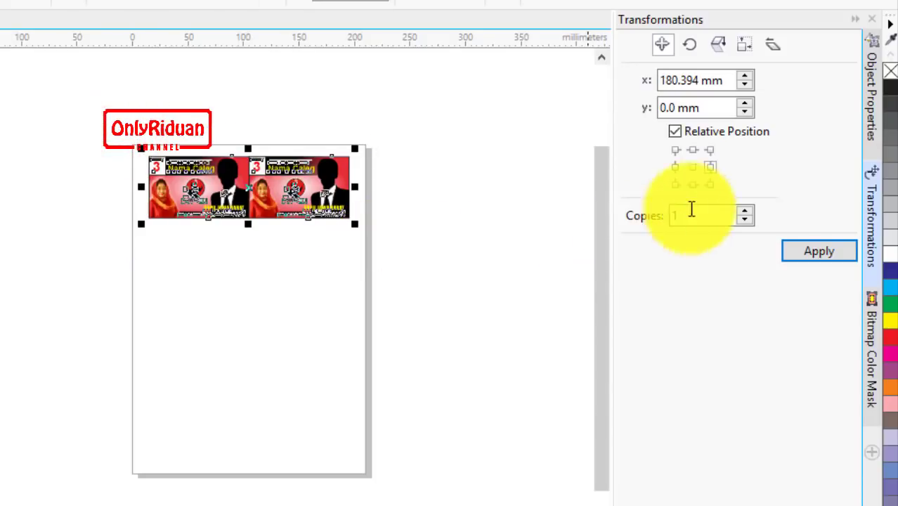
pyautogui.click(692, 184)
pyautogui.click(807, 251)
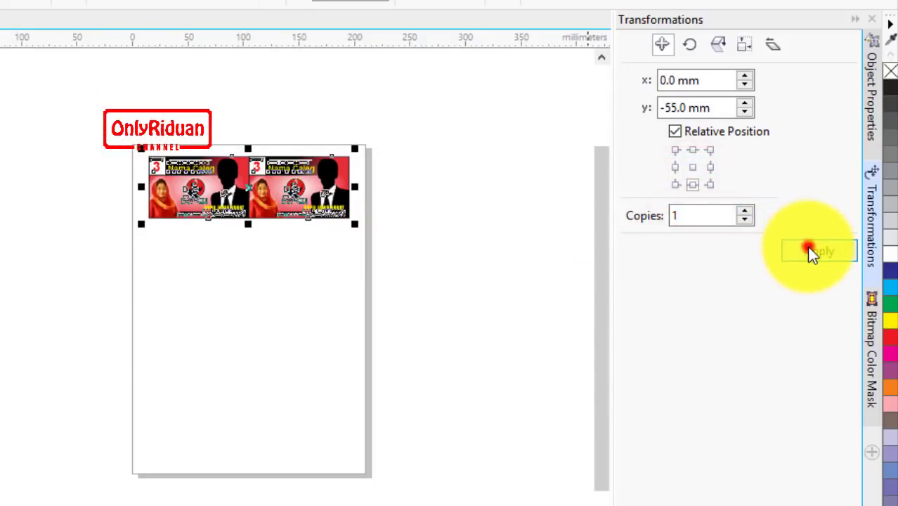
pyautogui.click(808, 249)
pyautogui.click(807, 249)
pyautogui.click(808, 248)
pyautogui.click(807, 249)
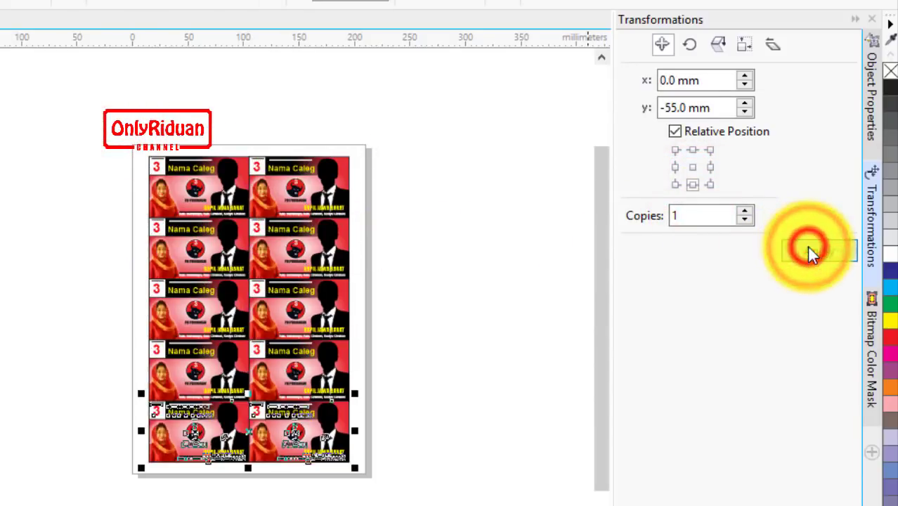
# Step: Deselect the cards and examine closely how the cards in the upper rows meet along their shared edges
pyautogui.click(433, 359)
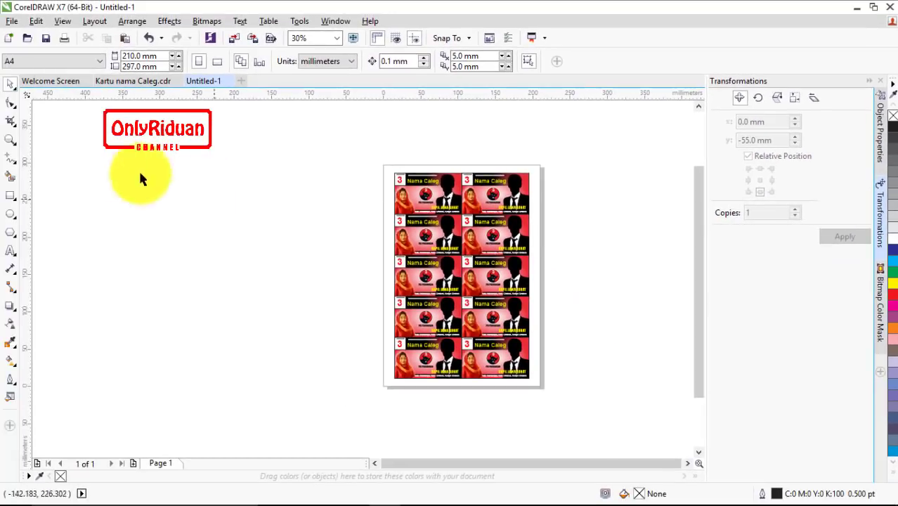
pyautogui.click(10, 139)
pyautogui.moveTo(392, 163); pyautogui.dragTo(524, 227)
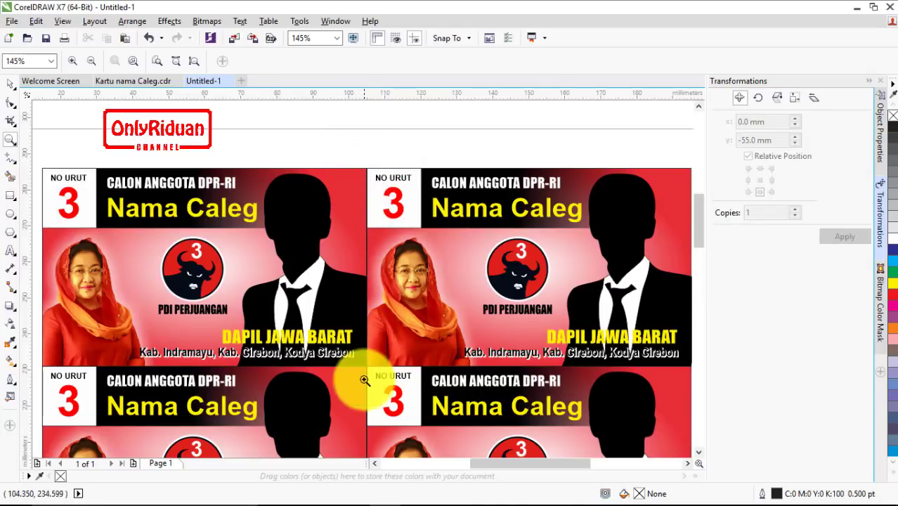
pyautogui.click(11, 85)
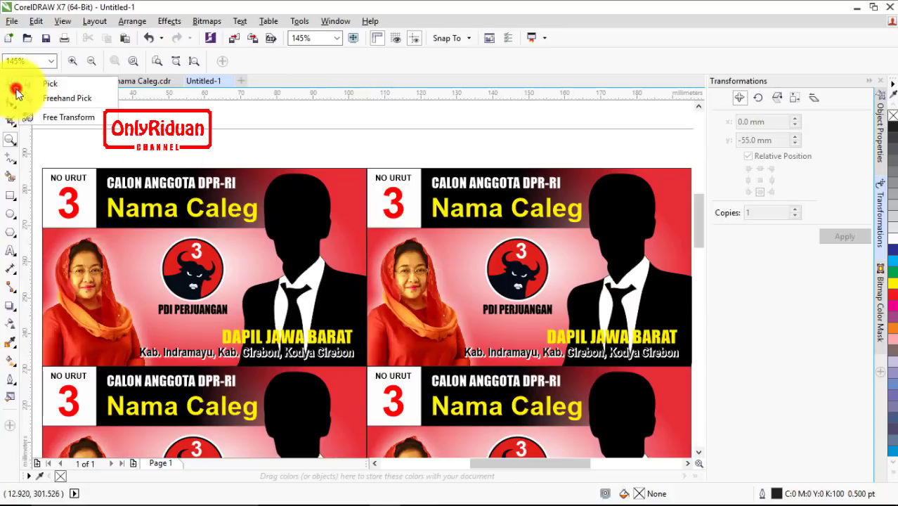
pyautogui.scroll(-3, 410, 214)
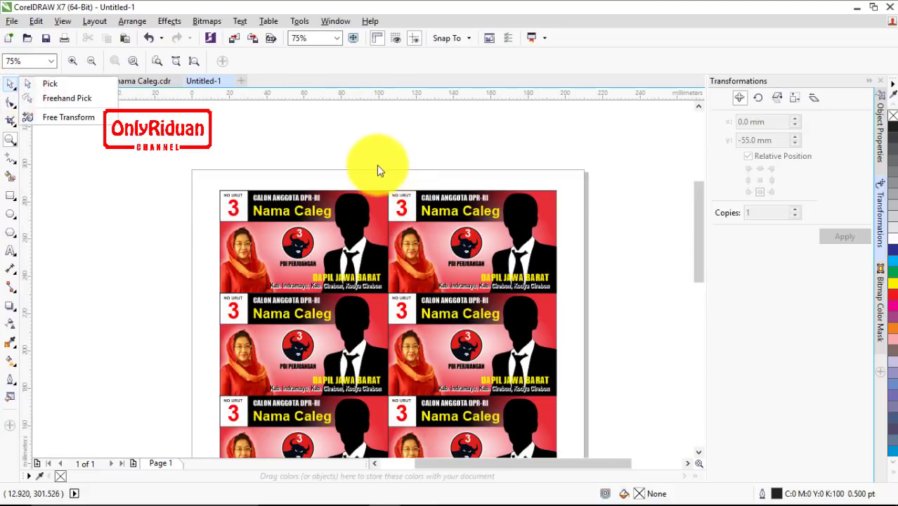
pyautogui.click(376, 163)
pyautogui.click(10, 84)
# Step: Shift the top row's right-hand card about 4 mm to the right, and snap it back flush against its left neighbour
pyautogui.click(430, 227)
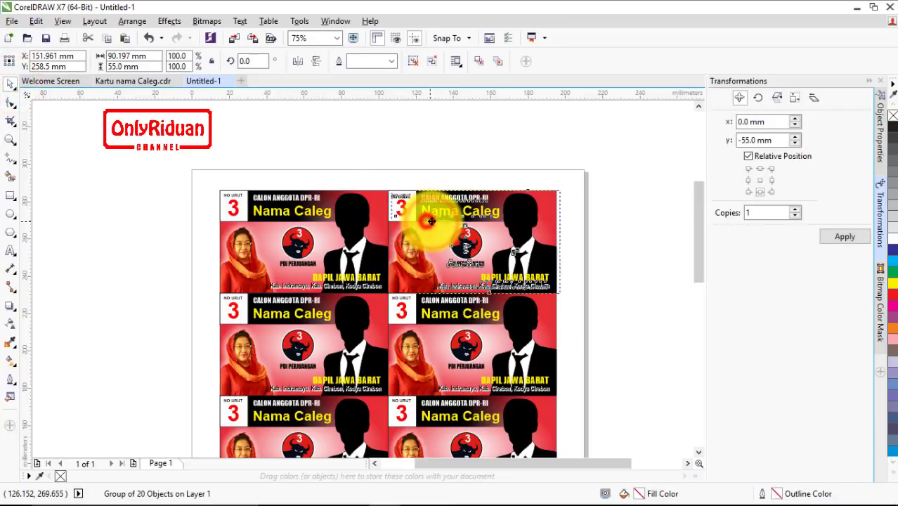
pyautogui.moveTo(428, 223); pyautogui.dragTo(390, 181)
pyautogui.scroll(3, 387, 215)
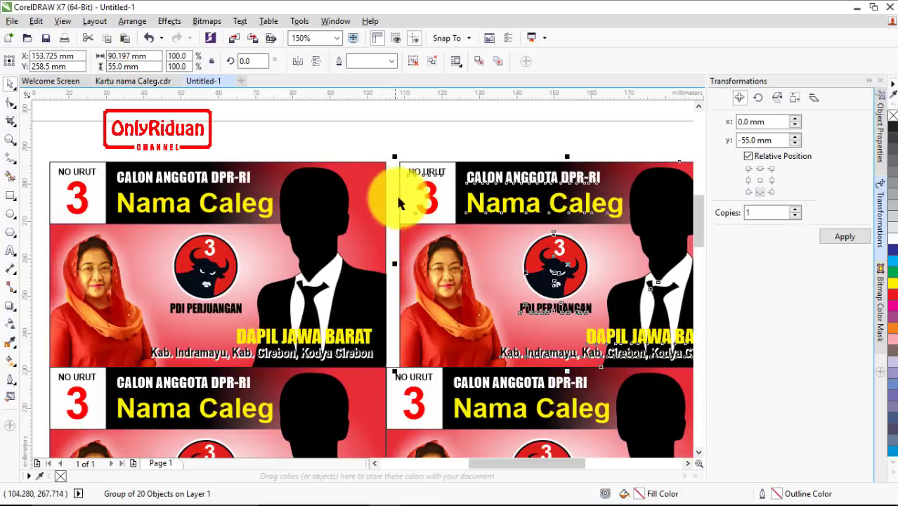
pyautogui.moveTo(400, 168); pyautogui.dragTo(386, 162)
pyautogui.scroll(-2, 387, 163)
pyautogui.scroll(-1, 387, 162)
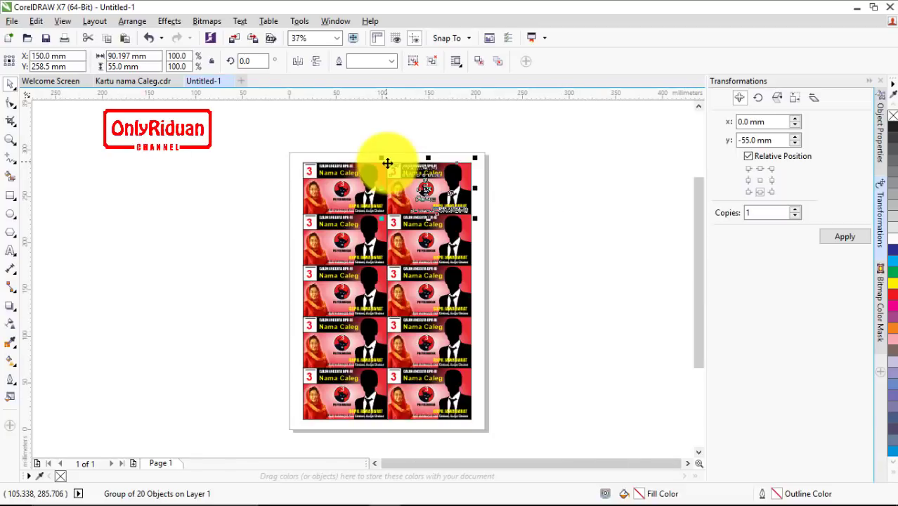
pyautogui.click(97, 161)
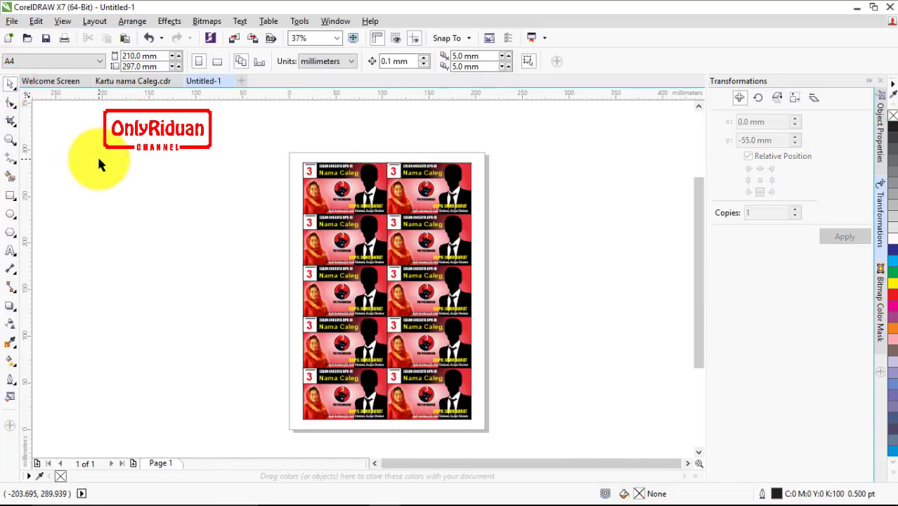
# Step: Switch to the Kartu nama Caleg.cdr document and look over its card templates on Page 1
pyautogui.click(132, 83)
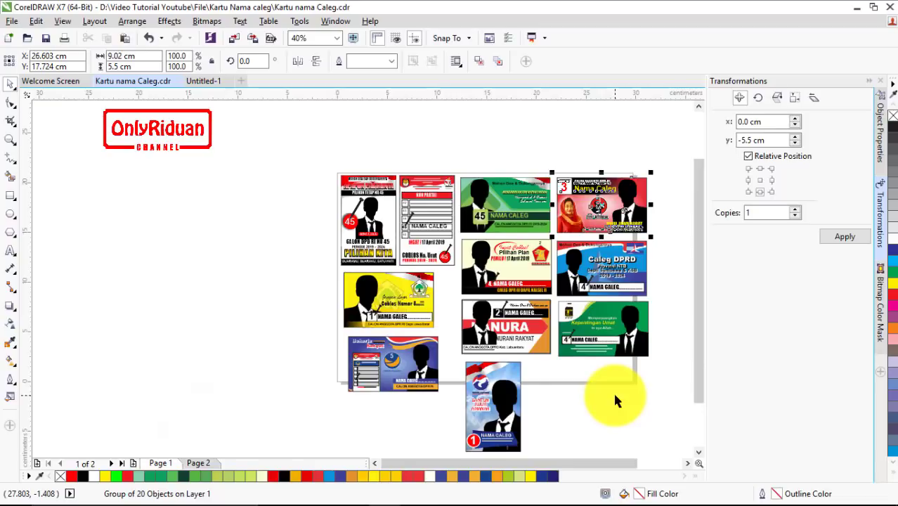
pyautogui.moveTo(700, 272); pyautogui.dragTo(706, 291)
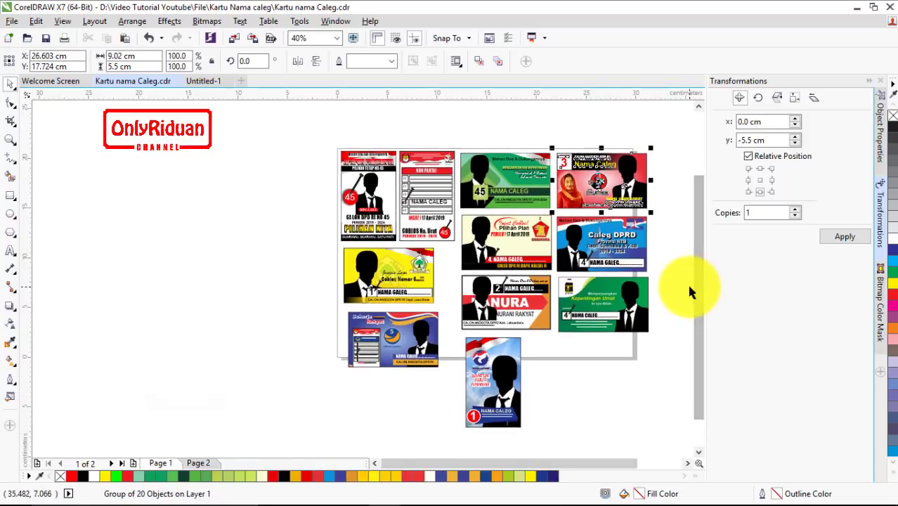